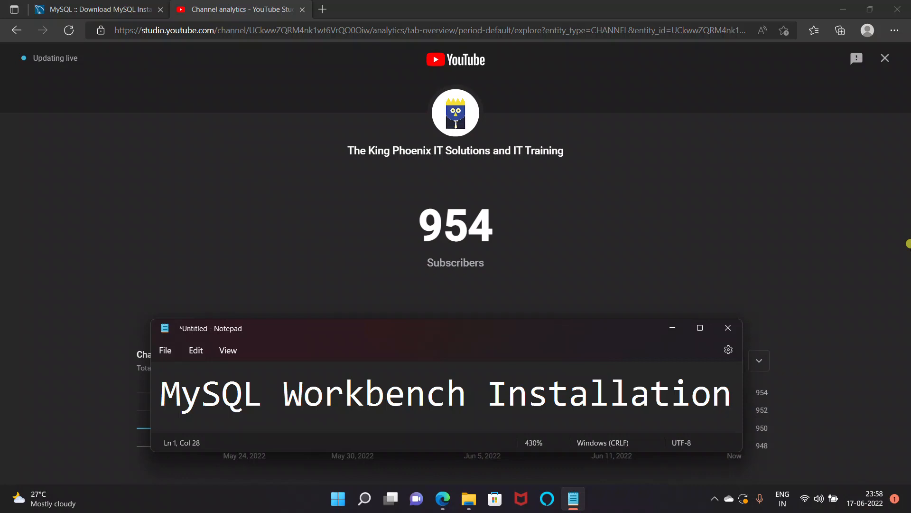
# Step: Bring up the MySQL Installer 8.0.29 download page for Windows in Edge
pyautogui.click(118, 7)
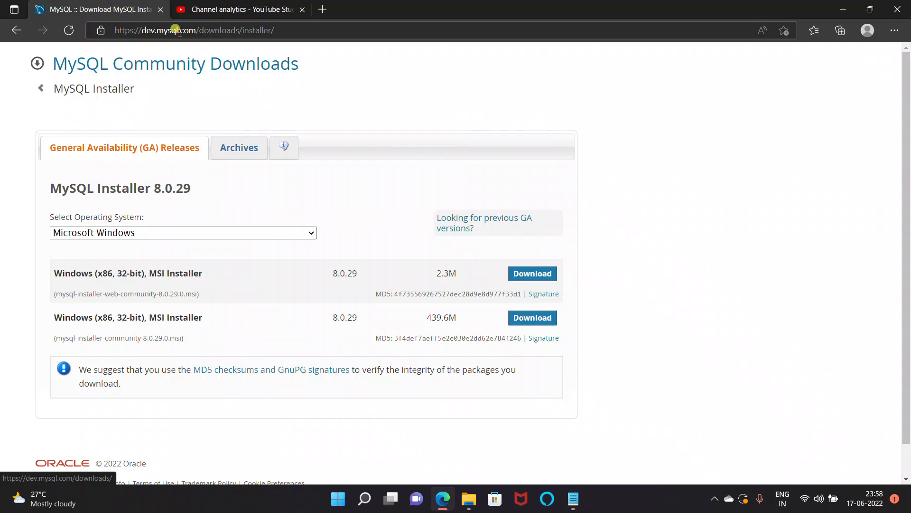
# Step: Compare the small web MSI with the full 439.6M MSI, then show the Softwares folder
pyautogui.click(12, 190)
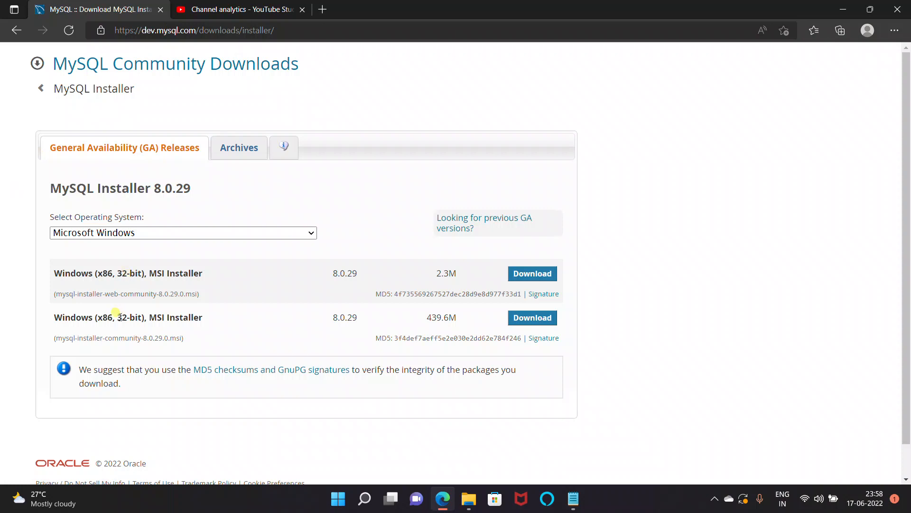
pyautogui.moveTo(61, 317); pyautogui.dragTo(212, 332)
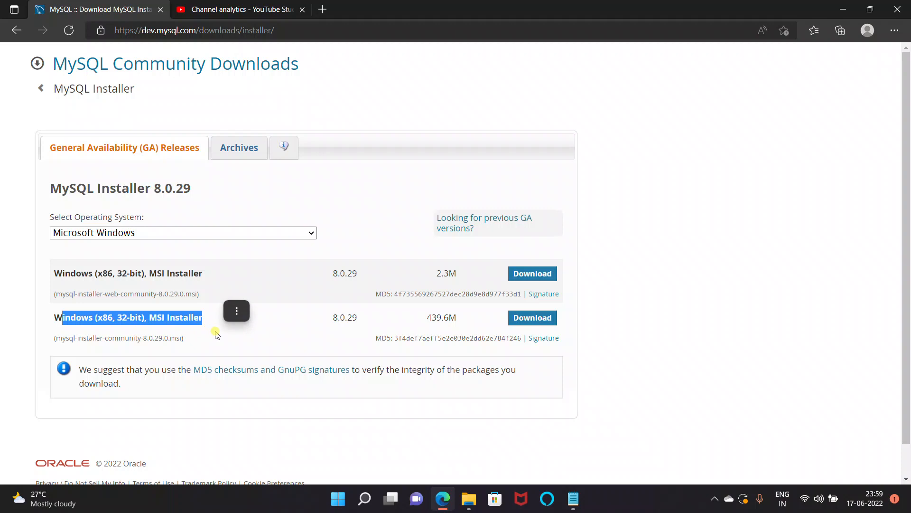
pyautogui.moveTo(65, 273); pyautogui.dragTo(215, 297)
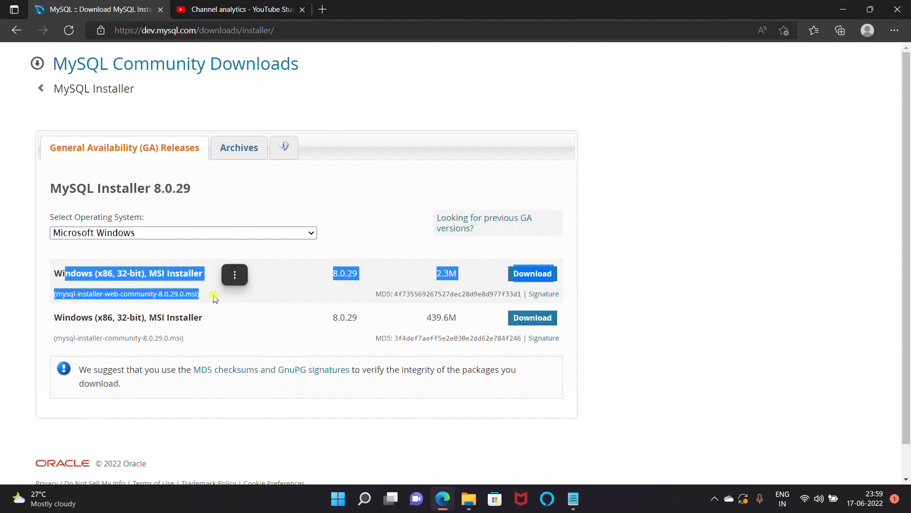
pyautogui.moveTo(53, 317); pyautogui.dragTo(212, 340)
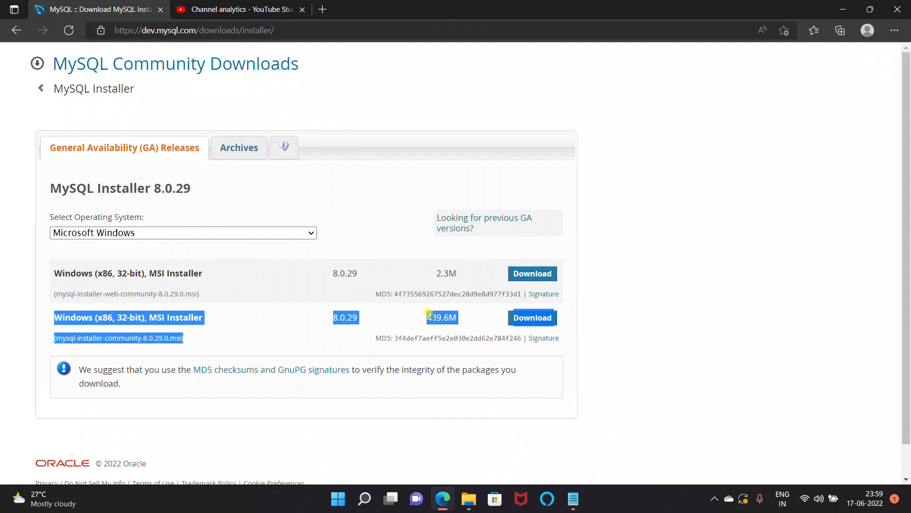
pyautogui.click(430, 315)
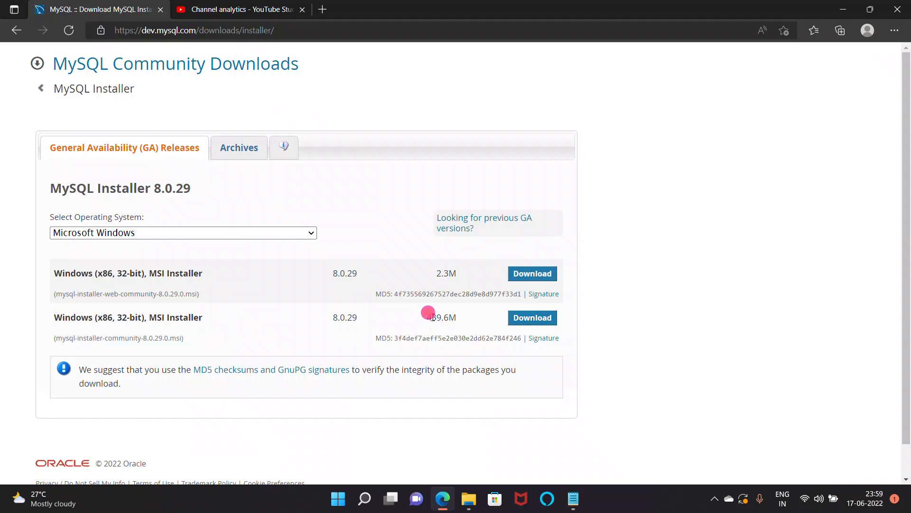
pyautogui.click(468, 498)
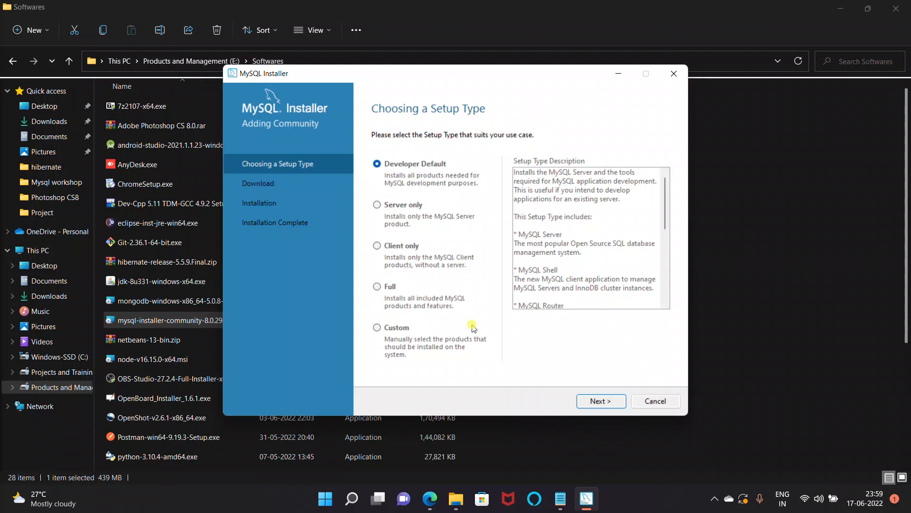
# Step: Preview Server only and Client only, then pick Developer Default after reviewing its Server and Connectors entries
pyautogui.click(382, 208)
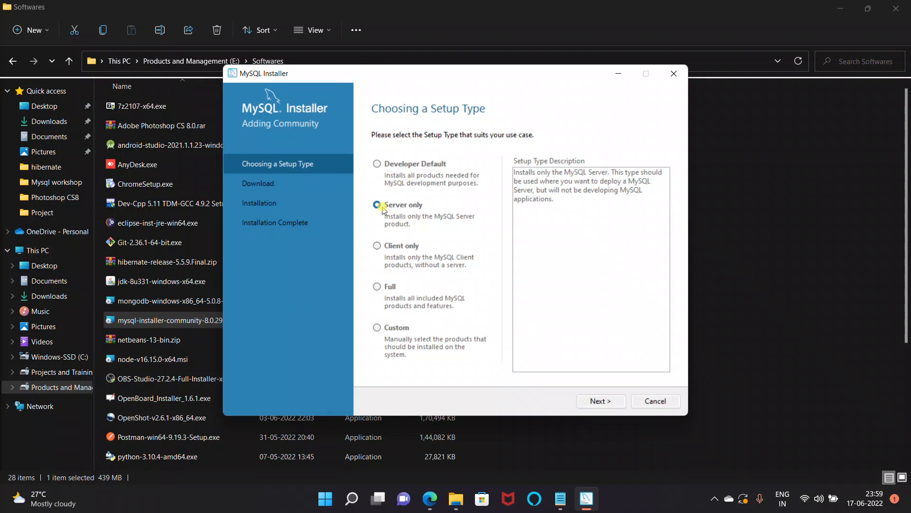
pyautogui.click(377, 245)
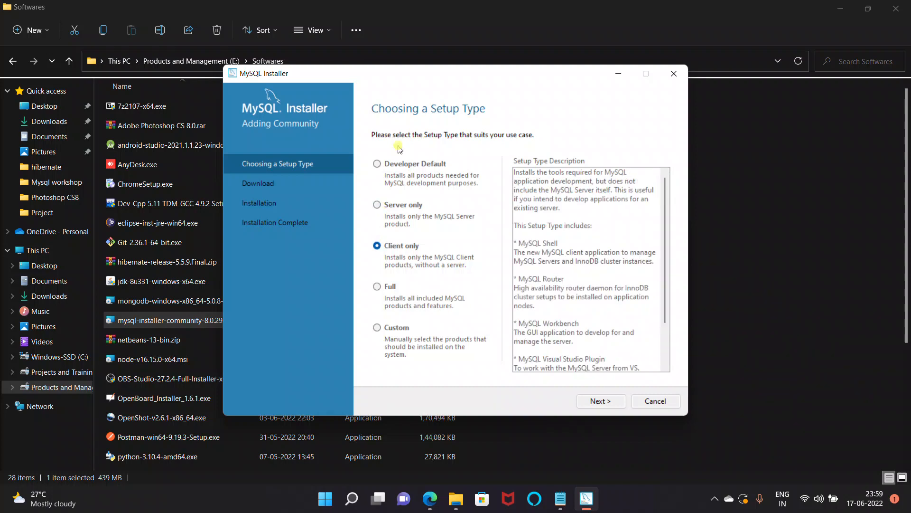
pyautogui.click(387, 167)
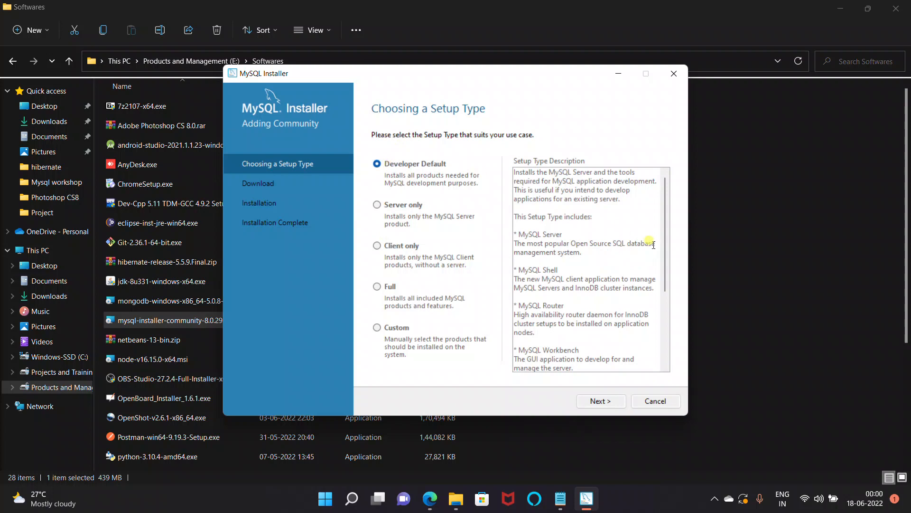
pyautogui.moveTo(519, 234); pyautogui.dragTo(545, 248)
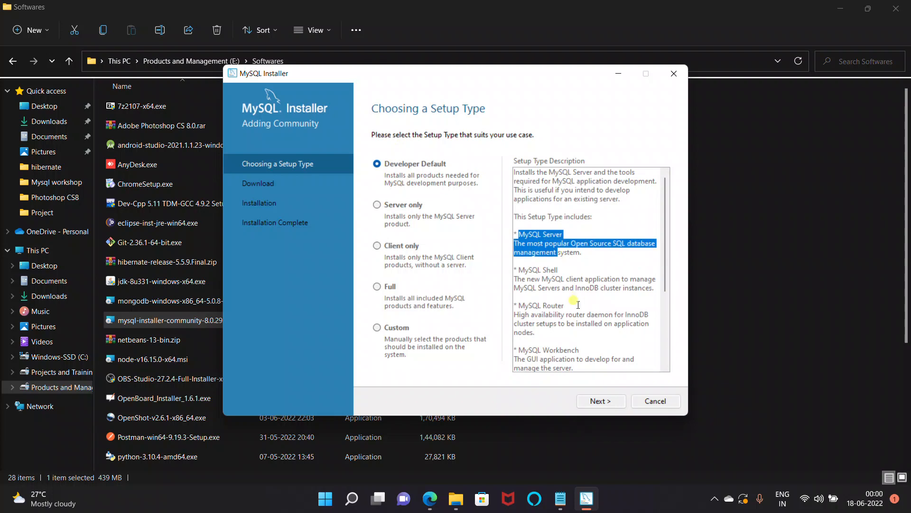
pyautogui.moveTo(667, 262); pyautogui.dragTo(666, 340)
pyautogui.moveTo(553, 310); pyautogui.dragTo(510, 278)
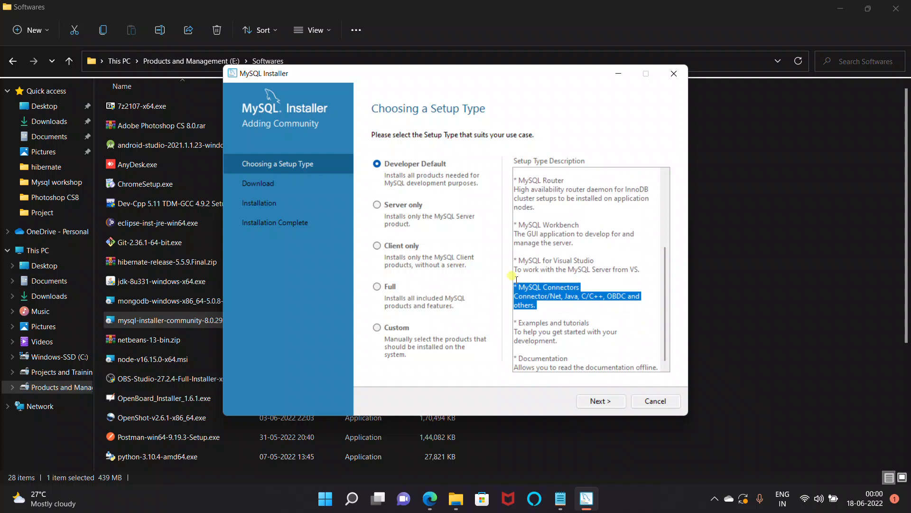
pyautogui.moveTo(510, 280); pyautogui.dragTo(510, 278)
pyautogui.click(589, 401)
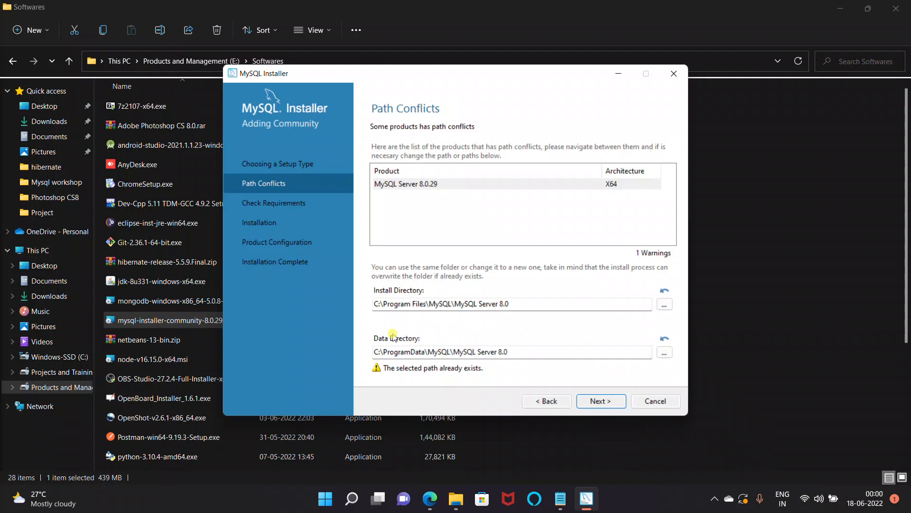
# Step: Continue past Path Conflicts and confirm Yes to the path warning
pyautogui.click(585, 403)
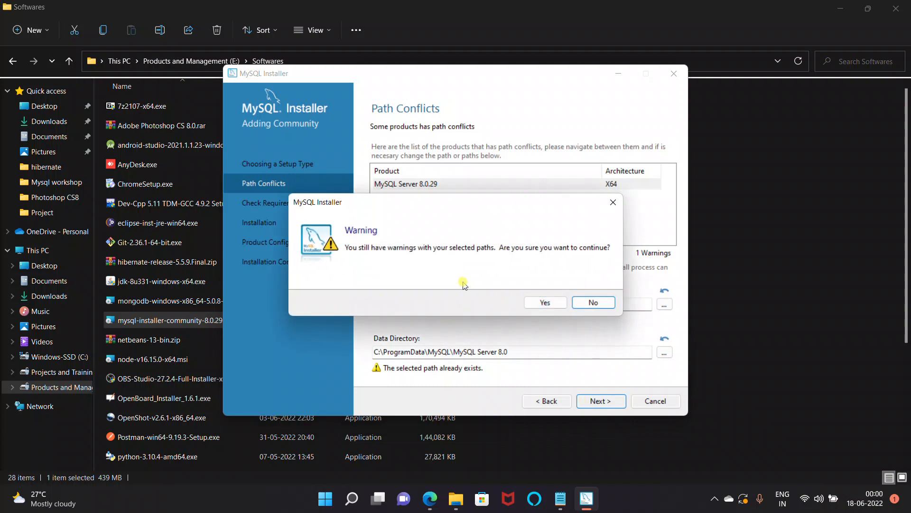
pyautogui.click(540, 302)
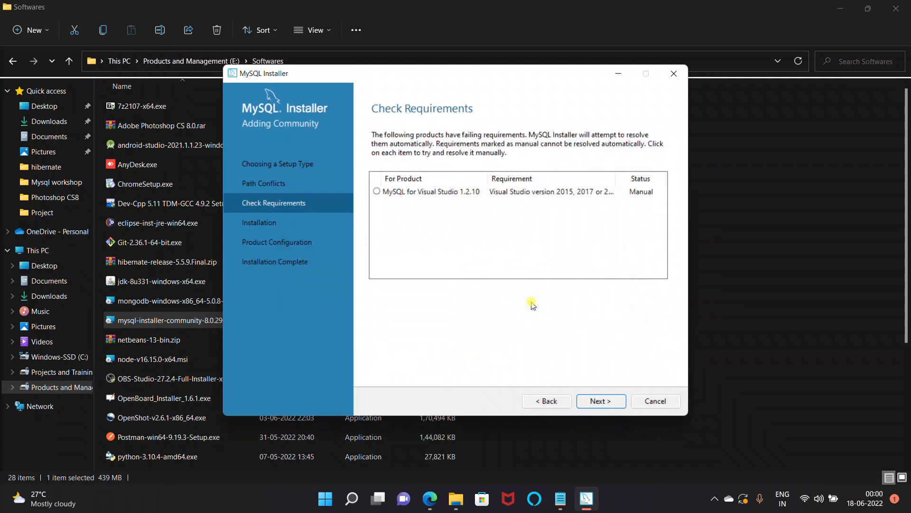
# Step: Skip the unmet MySQL for Visual Studio 1.2.10 requirement and confirm proceeding
pyautogui.click(383, 194)
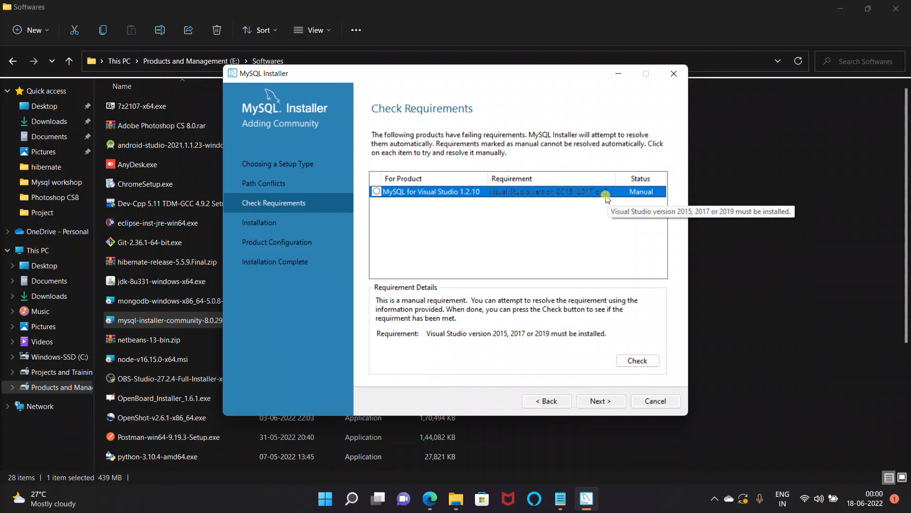
pyautogui.click(599, 401)
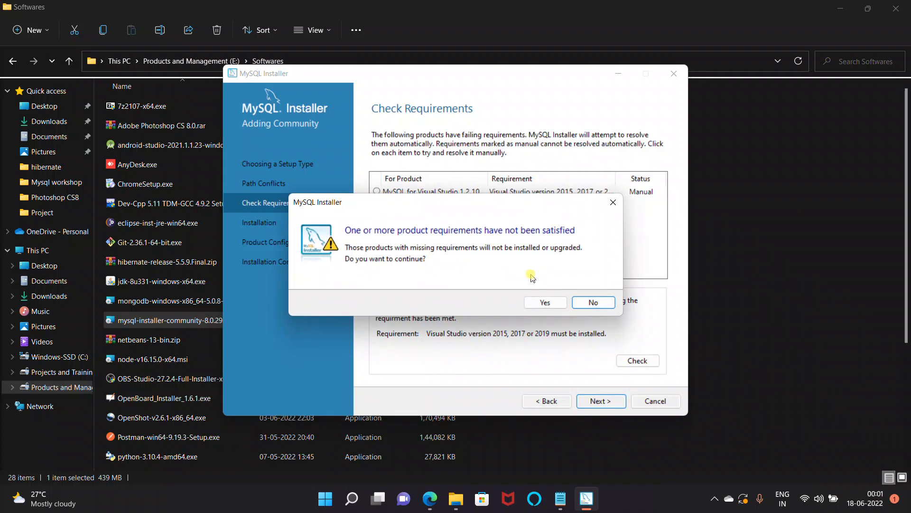
pyautogui.click(544, 303)
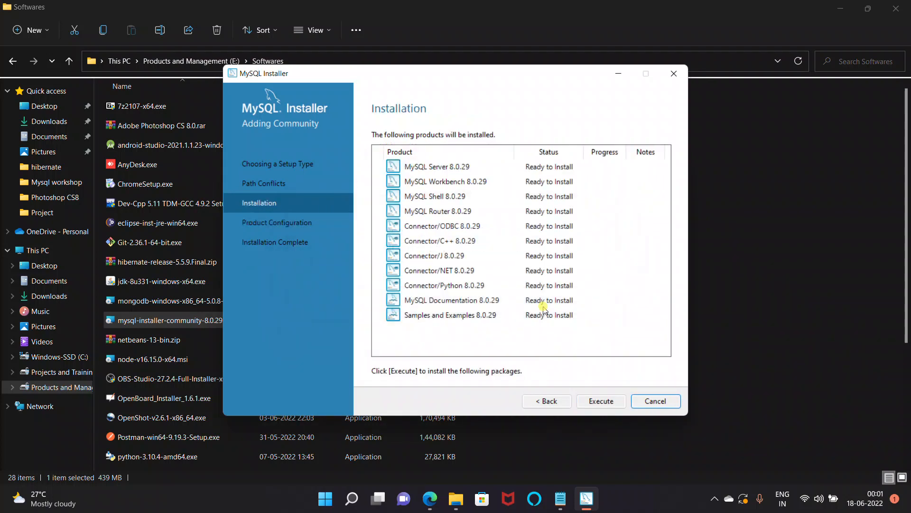
# Step: Review the eleven listed products, including MySQL Server, Workbench and Router, then Execute the installation
pyautogui.click(471, 317)
pyautogui.click(444, 271)
pyautogui.click(438, 209)
pyautogui.click(438, 168)
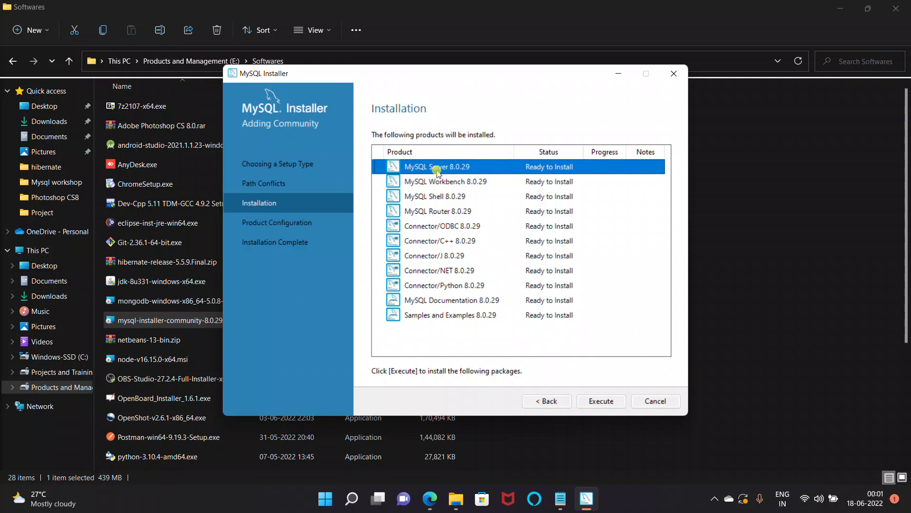
pyautogui.press('Down')
pyautogui.press('Down')
pyautogui.press('Down')
pyautogui.press('Down')
pyautogui.press('Down')
pyautogui.press('Down')
pyautogui.press('Down')
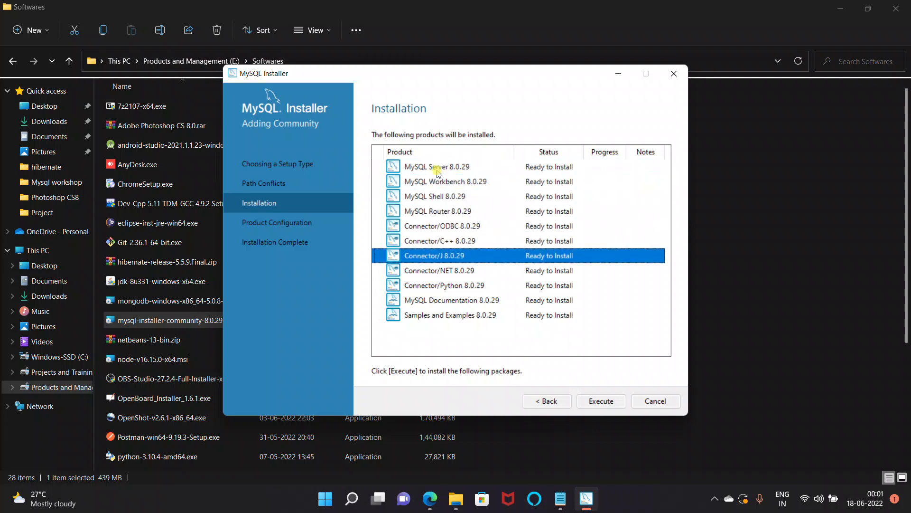
pyautogui.press('Down')
pyautogui.press('Down')
pyautogui.press('Down')
pyautogui.press('Up')
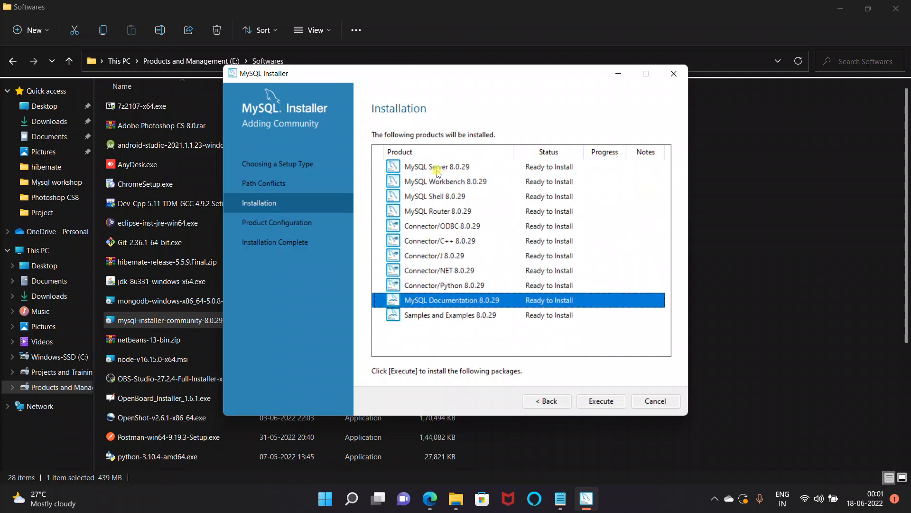
pyautogui.press('Up')
pyautogui.press('Up')
pyautogui.press('Up')
pyautogui.press('Up')
pyautogui.press('Up')
pyautogui.press('Up')
pyautogui.press('Up')
pyautogui.press('Up')
pyautogui.press('Up')
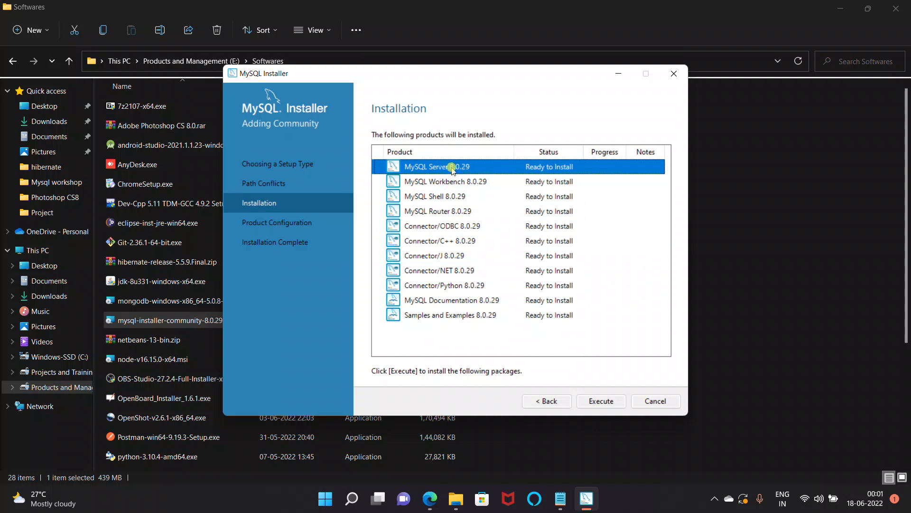
pyautogui.press('Down')
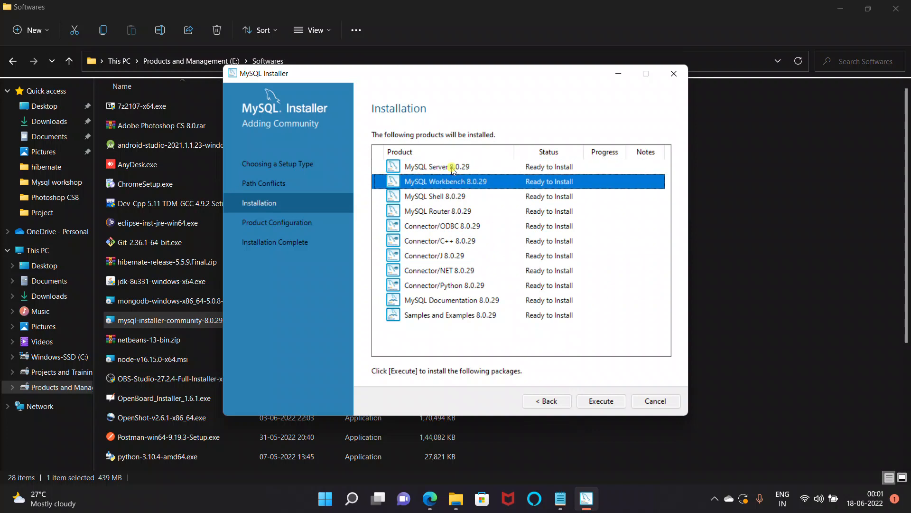
pyautogui.press('Down')
pyautogui.press('Down')
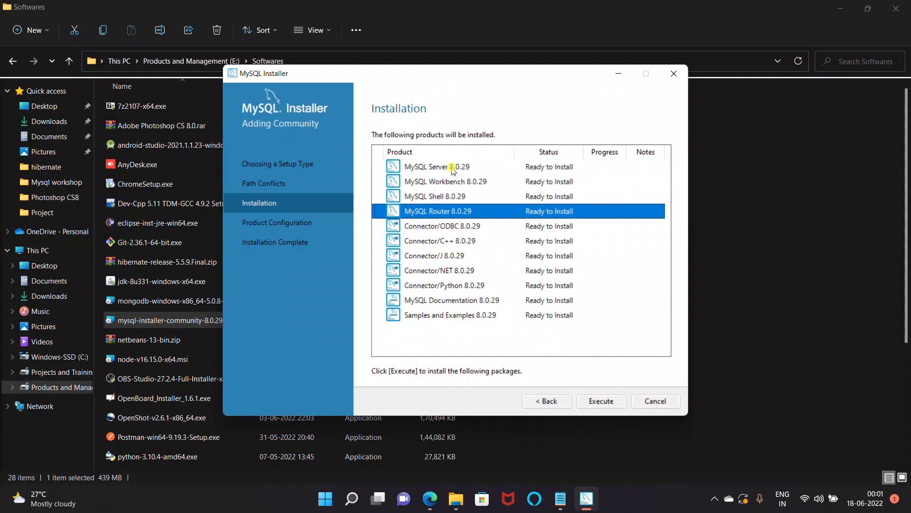
pyautogui.click(468, 168)
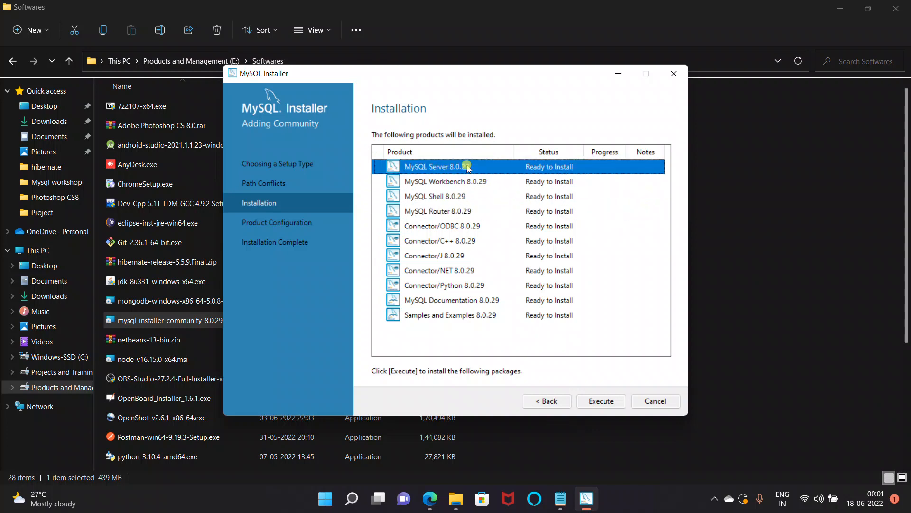
pyautogui.click(592, 397)
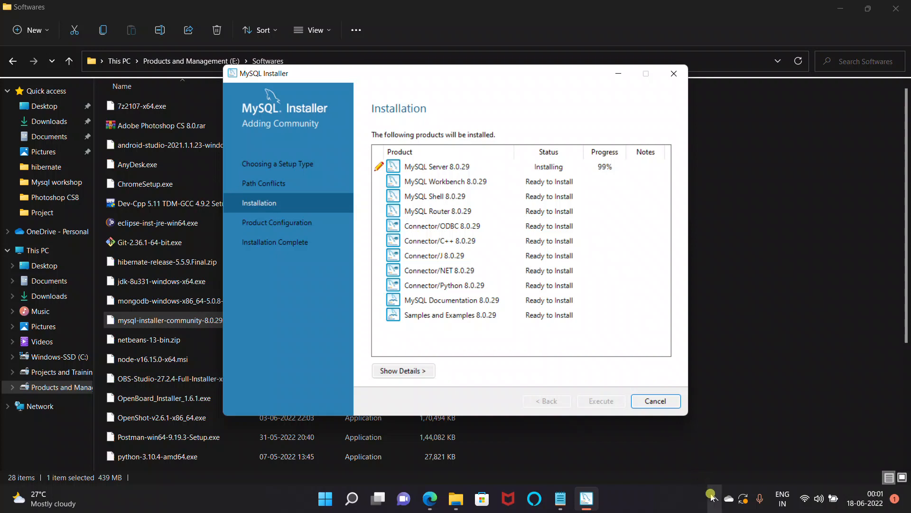
# Step: Let installation finish with ten products Complete and Connector/Python 8.0.29 Failed, then move to Product Configuration
pyautogui.click(714, 497)
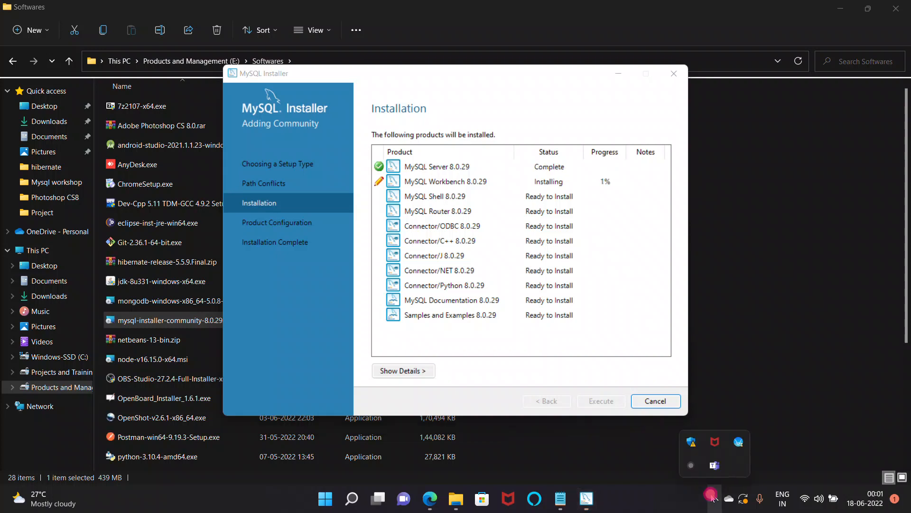
pyautogui.click(691, 465)
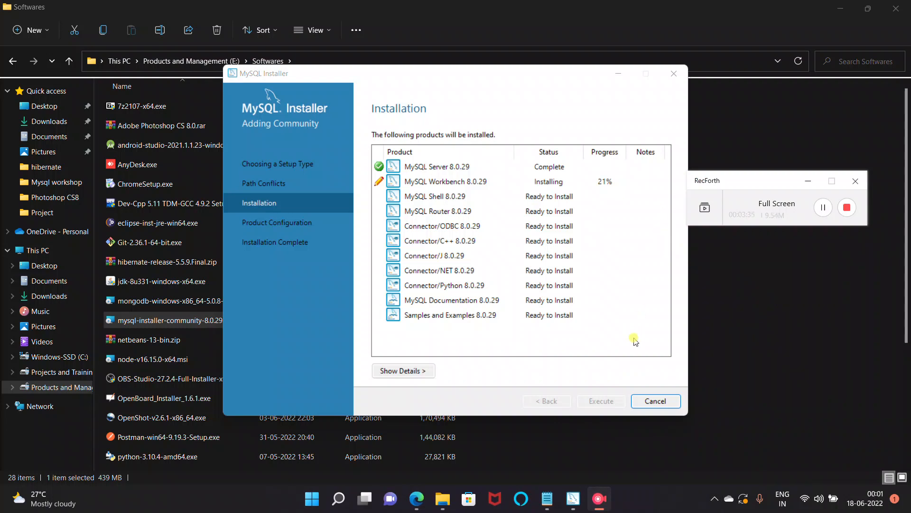
pyautogui.click(824, 207)
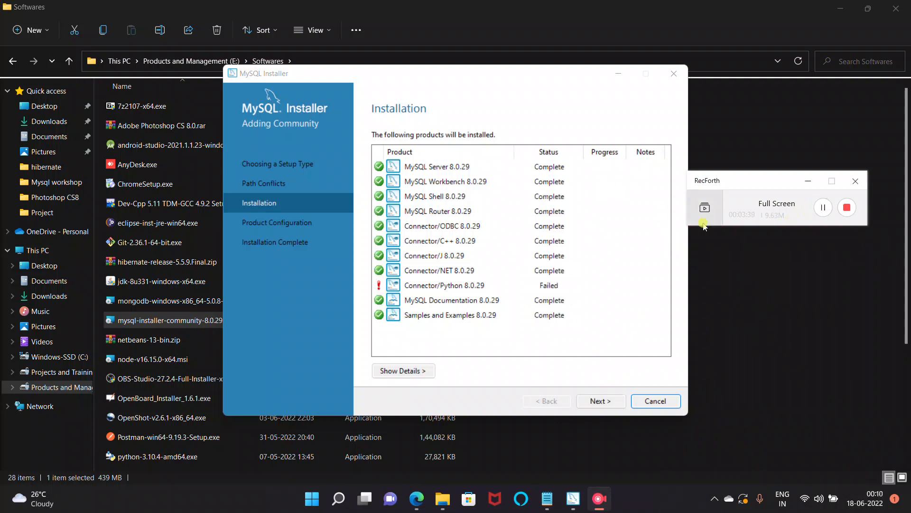
pyautogui.click(809, 181)
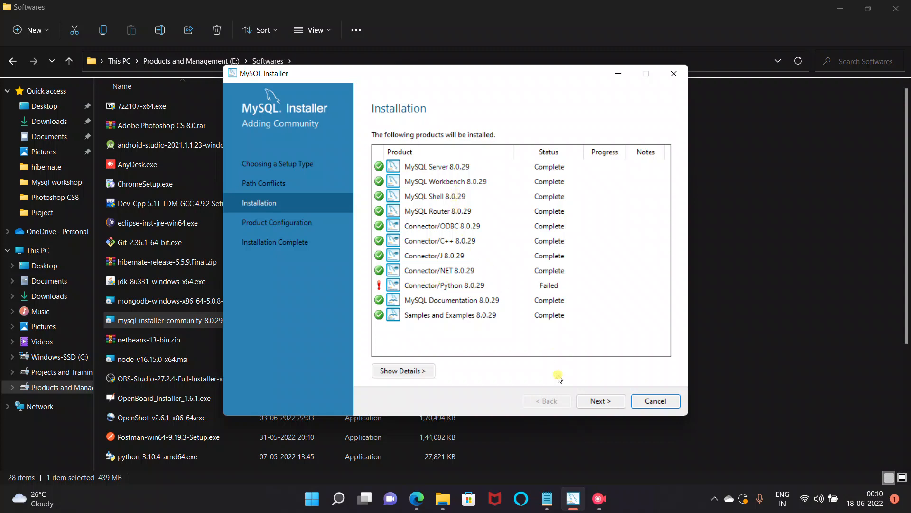
pyautogui.click(599, 400)
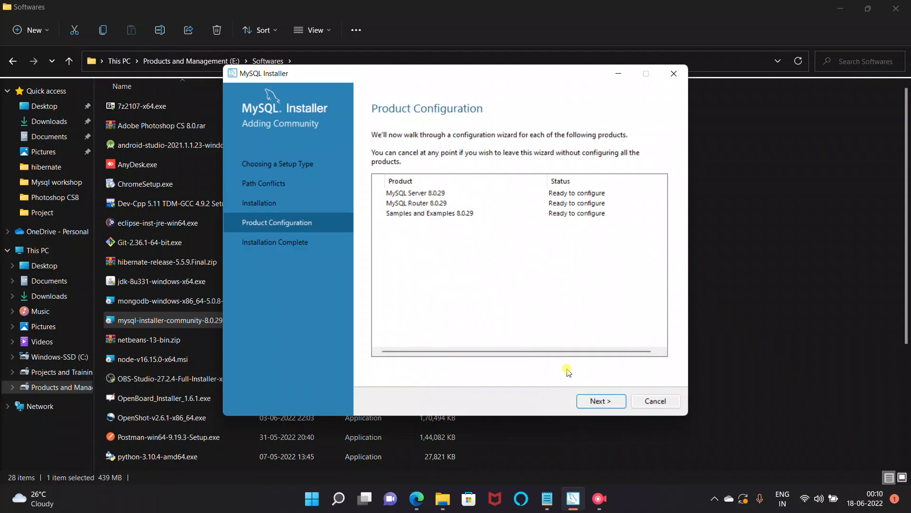
# Step: Keep Development Computer with TCP/IP port 3307 and X Protocol port 33060 for MySQL Server
pyautogui.click(581, 403)
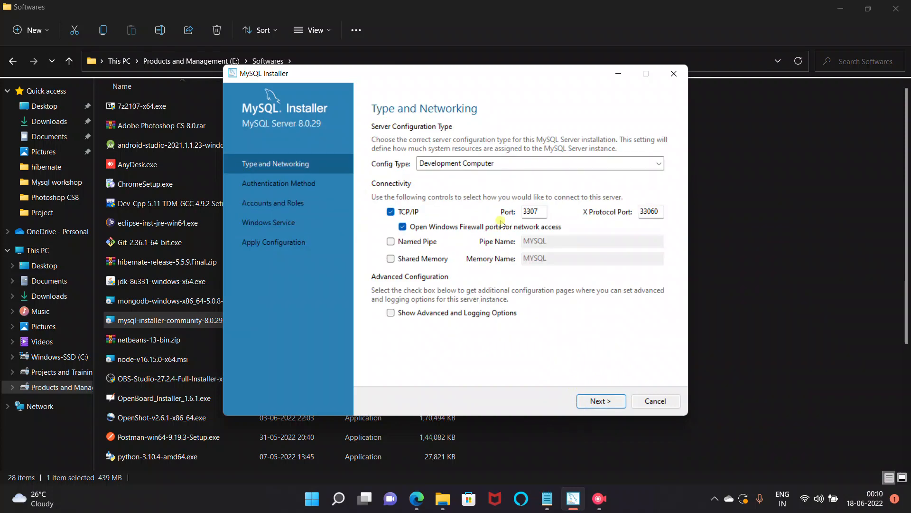
pyautogui.click(537, 212)
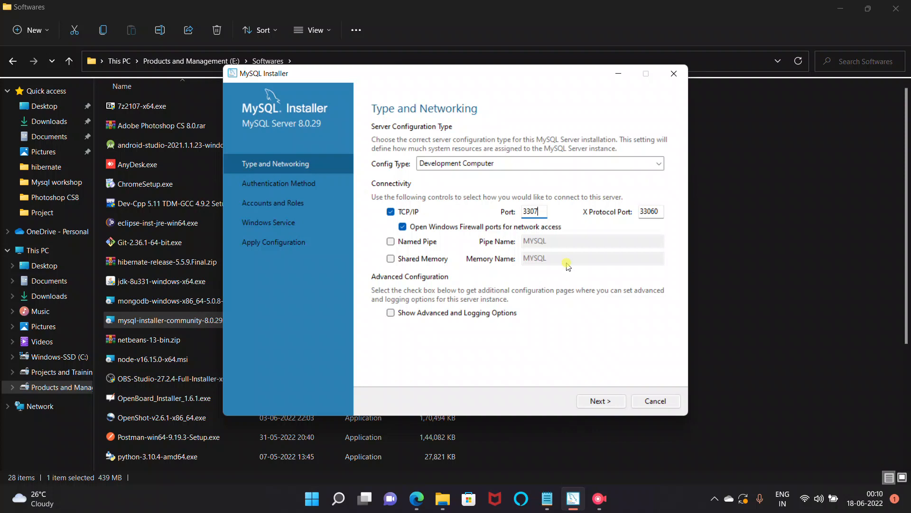
pyautogui.click(588, 402)
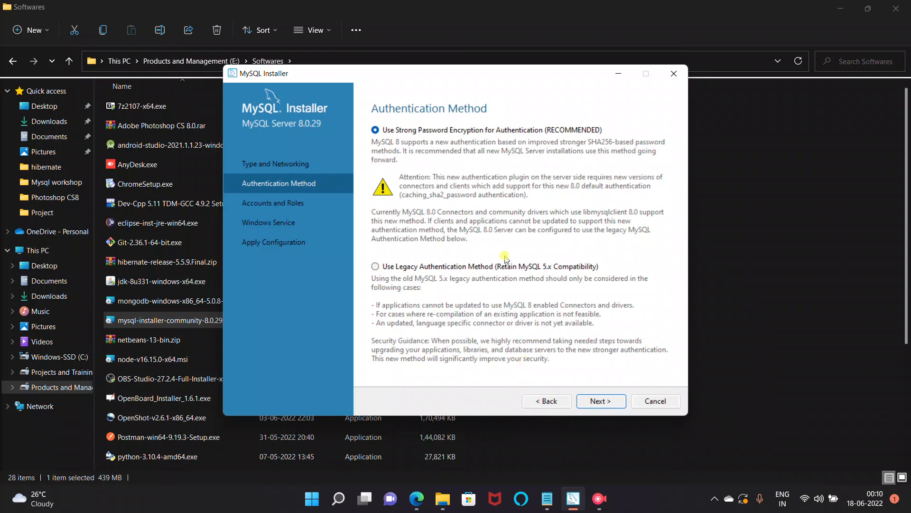
# Step: Keep Use Strong Password Encryption as the authentication method
pyautogui.click(597, 402)
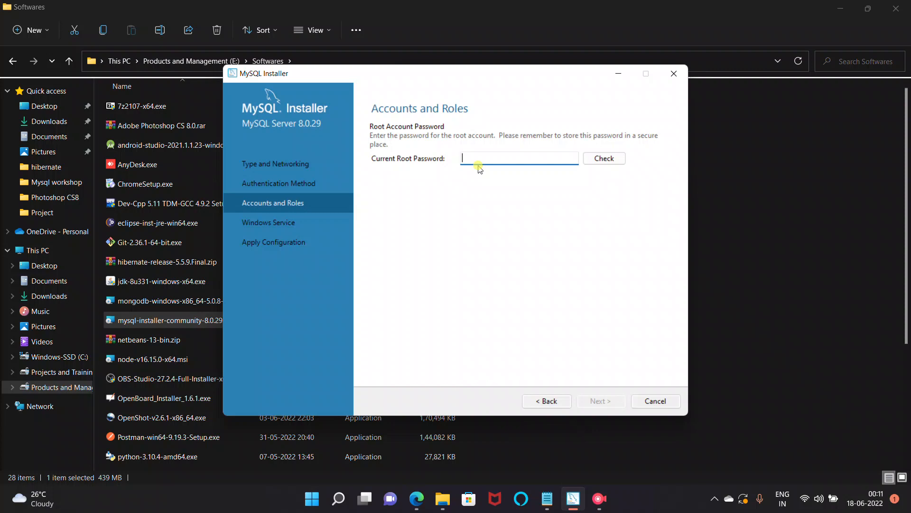
# Step: Enter and check the current root password, then continue to the Windows Service settings
pyautogui.write('root')
pyautogui.click(598, 153)
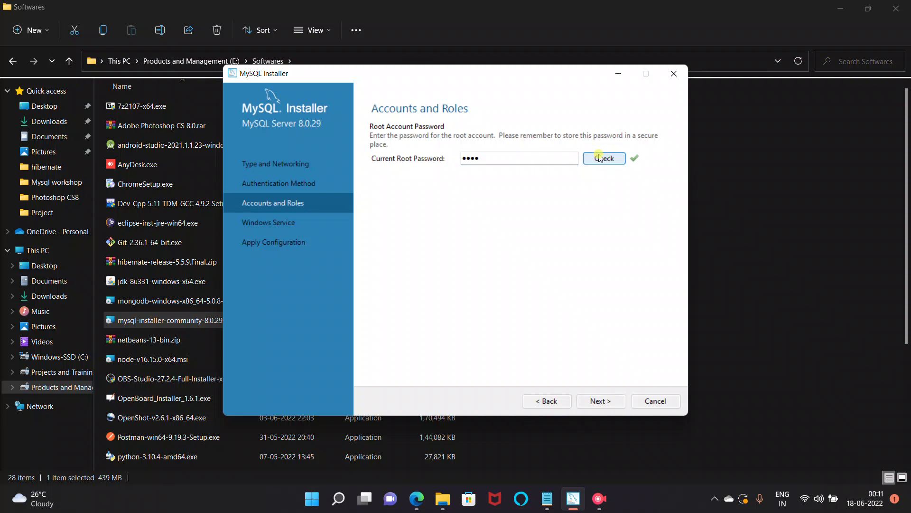
pyautogui.click(600, 400)
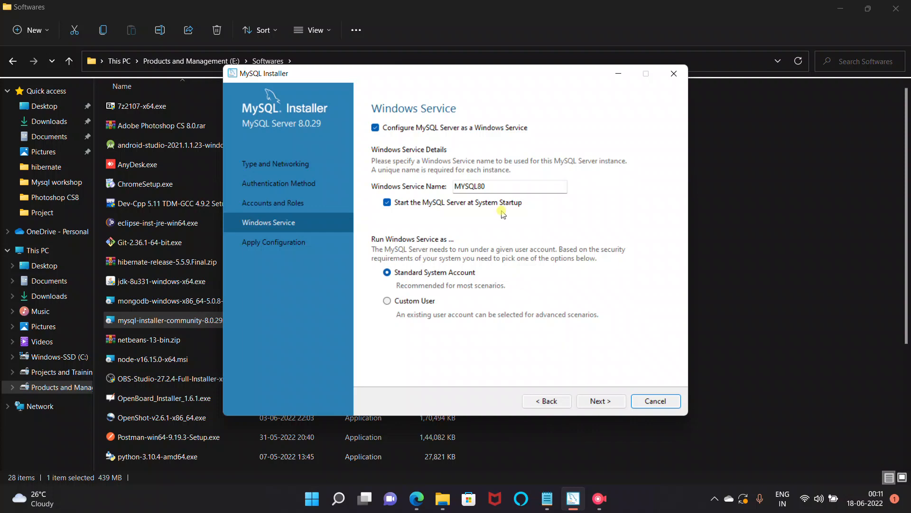
# Step: Keep the Windows Service name MYSQL80 with the Standard System Account and continue
pyautogui.moveTo(490, 185); pyautogui.dragTo(425, 194)
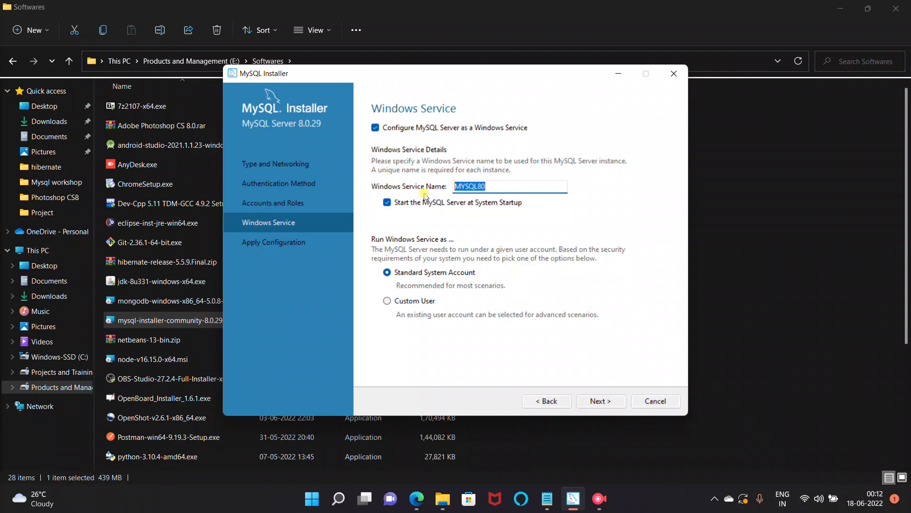
pyautogui.click(601, 401)
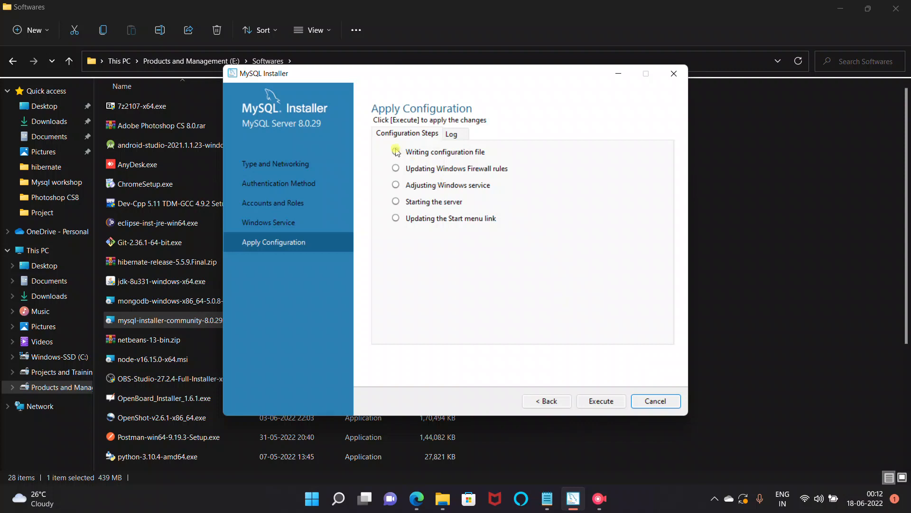
# Step: Execute the MySQL Server 8.0.29 configuration steps, then finish once all succeed
pyautogui.click(588, 402)
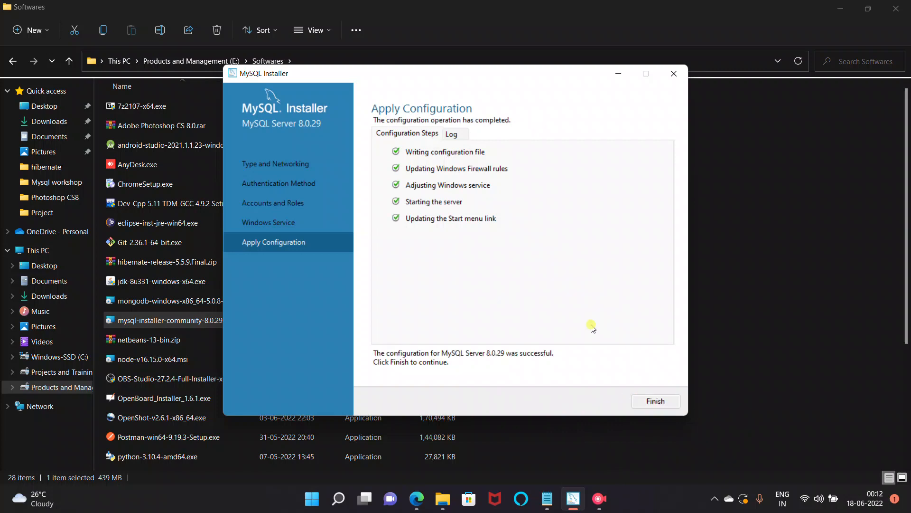
pyautogui.click(655, 401)
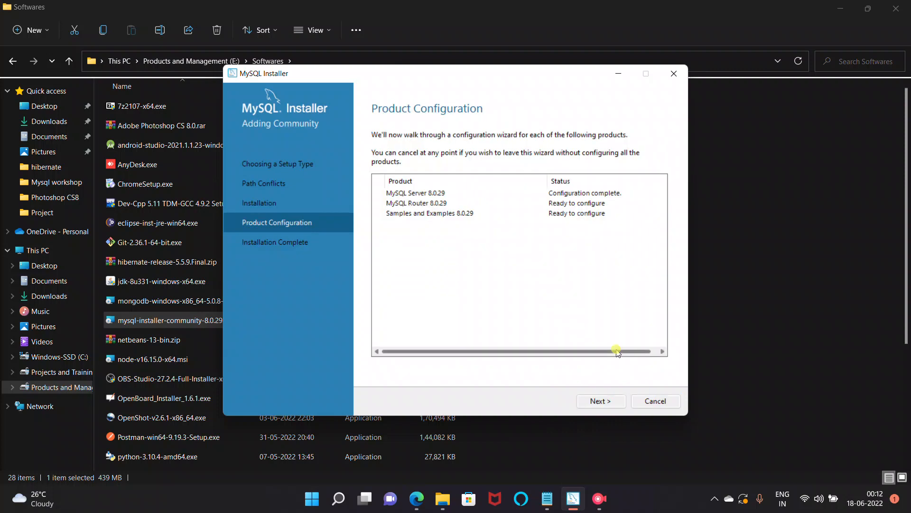
pyautogui.click(590, 400)
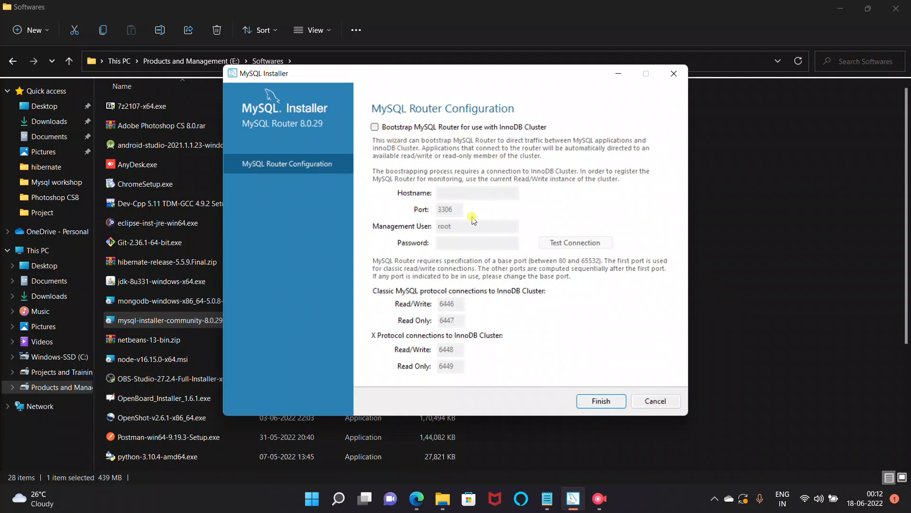
# Step: Enable Router bootstrapping with port 3307, the root password and hostname 127.0.0.1
pyautogui.click(383, 127)
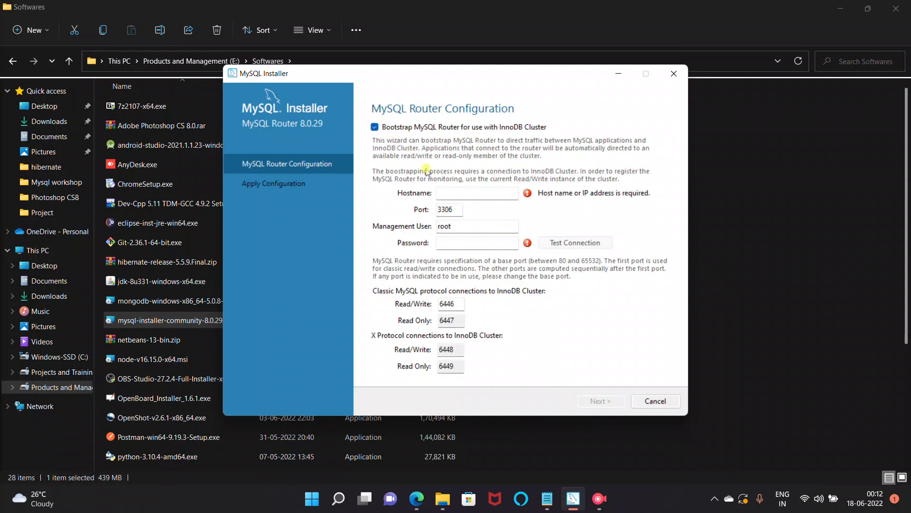
pyautogui.click(451, 210)
pyautogui.press('BackSpace')
pyautogui.write('7')
pyautogui.click(456, 243)
pyautogui.write('root')
pyautogui.click(454, 193)
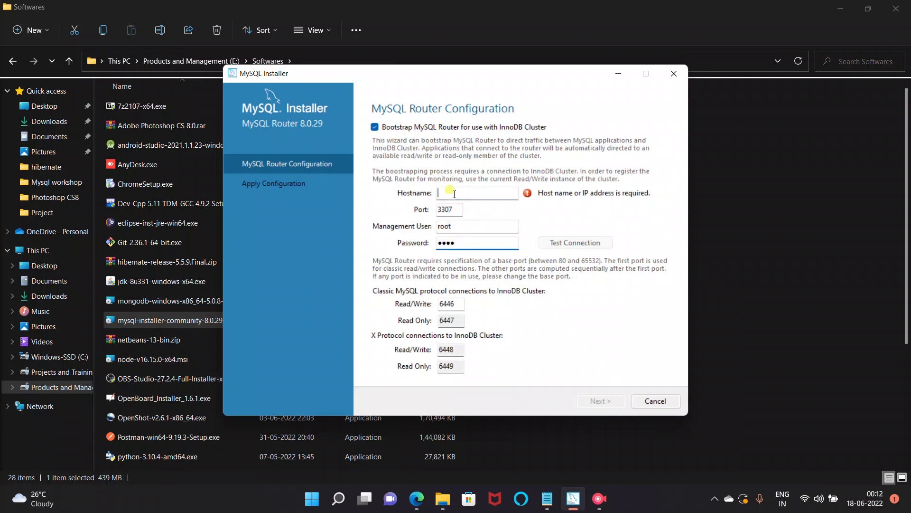
pyautogui.write('127.0.0.1')
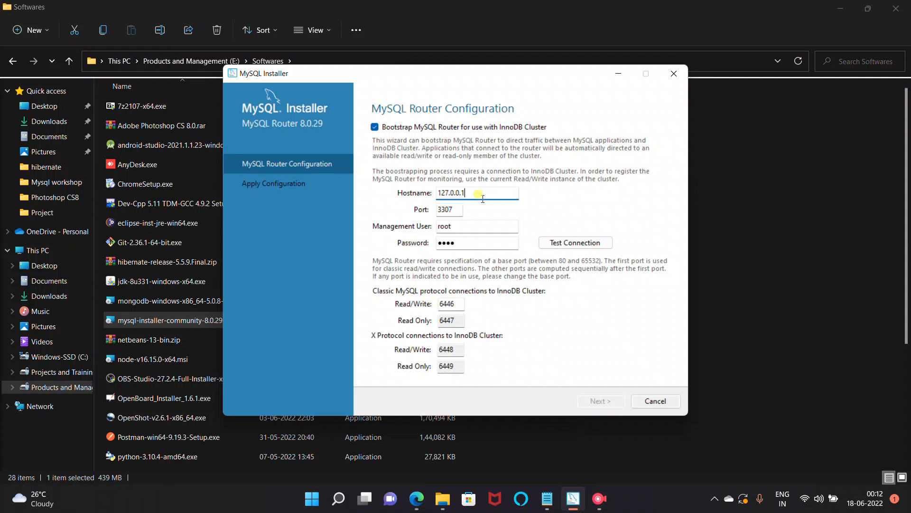
# Step: Test the Router connection, re-enter the password, and retest
pyautogui.click(561, 244)
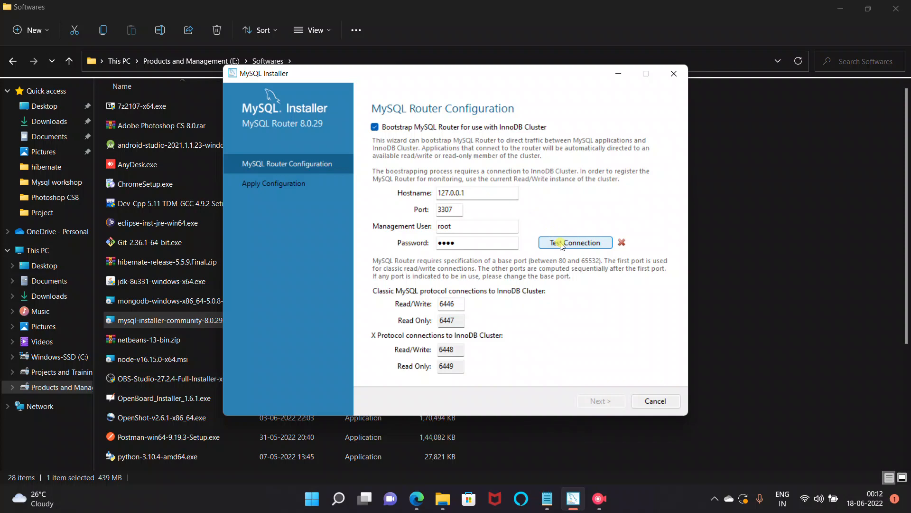
pyautogui.doubleClick(484, 243)
pyautogui.press('BackSpace')
pyautogui.write('root')
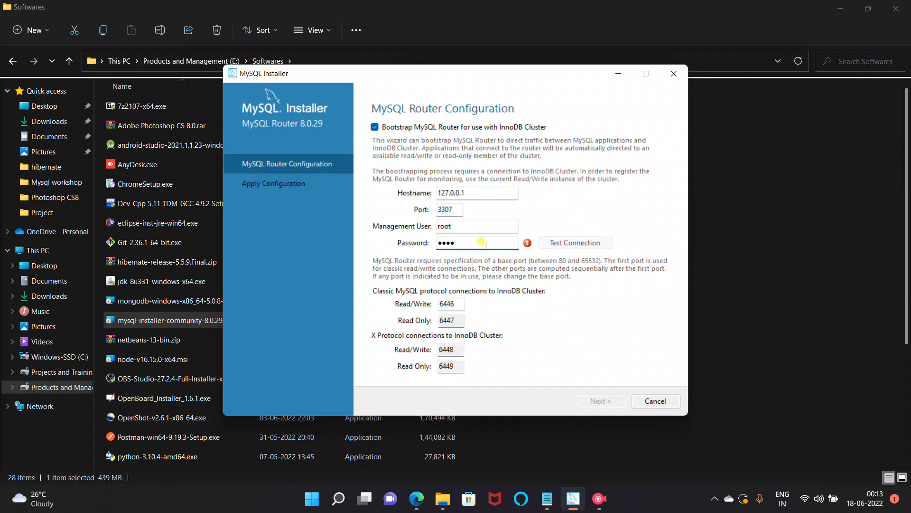
pyautogui.click(575, 244)
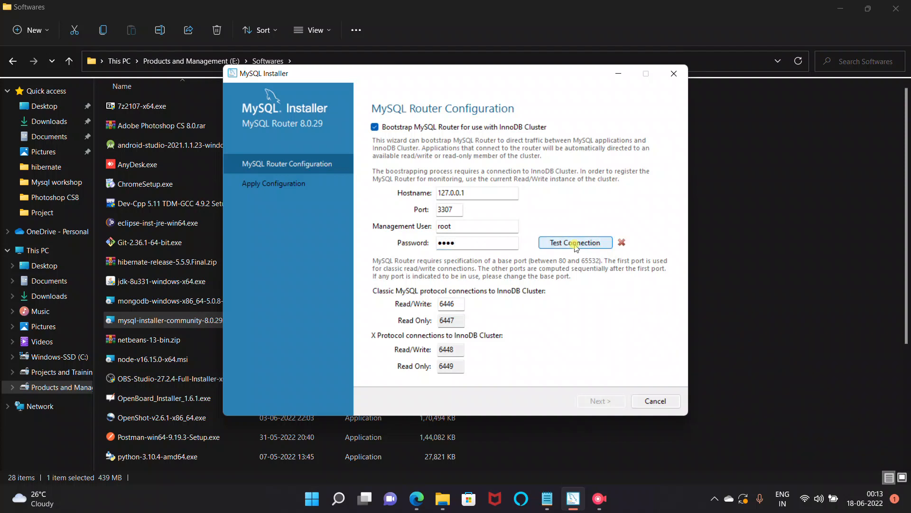
pyautogui.click(494, 245)
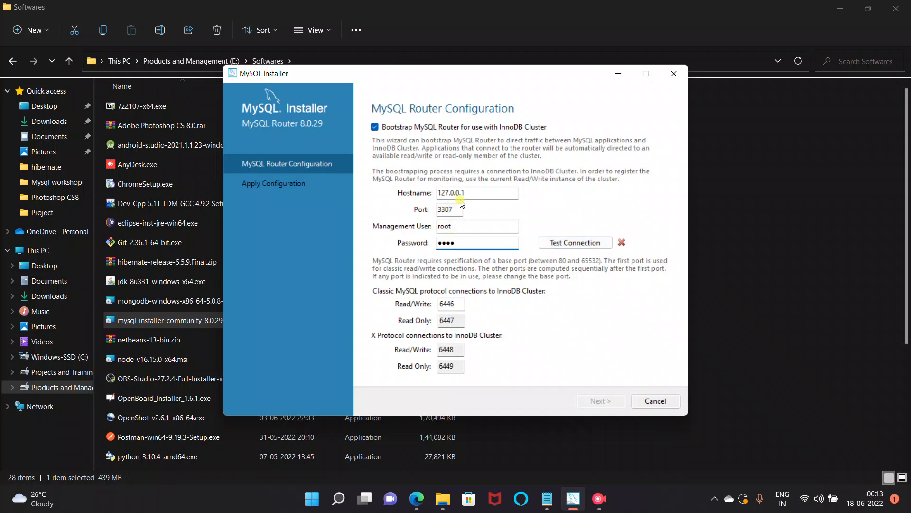
# Step: Change the Router hostname from 127.0.0.1 to localhost
pyautogui.moveTo(466, 195); pyautogui.dragTo(389, 204)
pyautogui.write('loacl')
pyautogui.press('BackSpace')
pyautogui.press('BackSpace')
pyautogui.press('BackSpace')
pyautogui.press('BackSpace')
pyautogui.write('ocalhost')
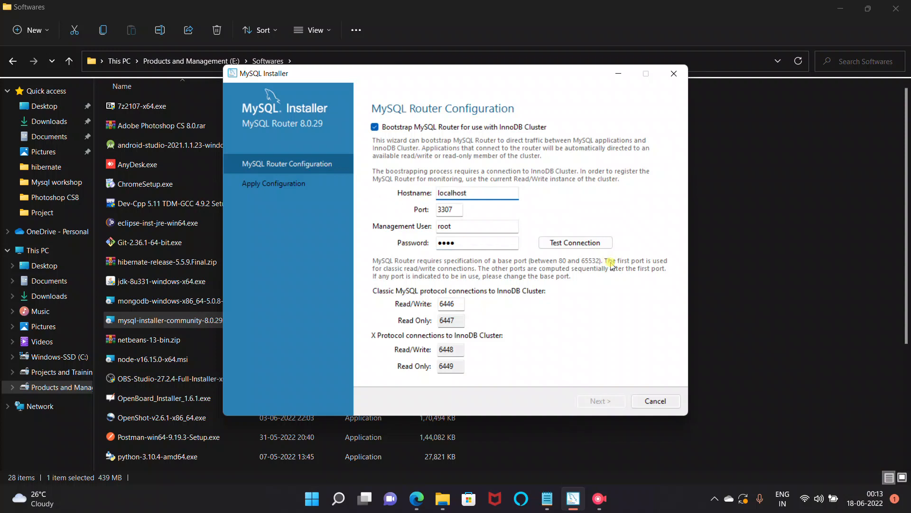
# Step: Test the connection with localhost, then change the Router port to 3306 and test again
pyautogui.click(578, 244)
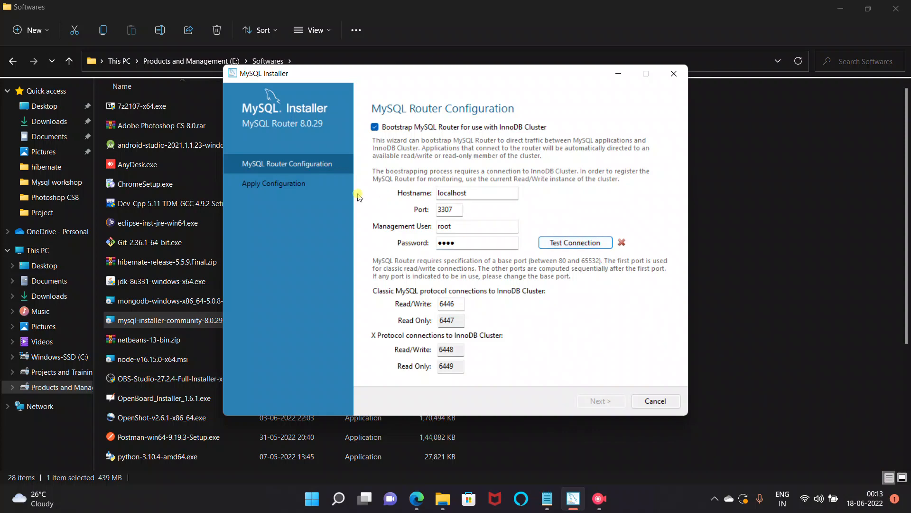
pyautogui.click(375, 127)
pyautogui.click(376, 127)
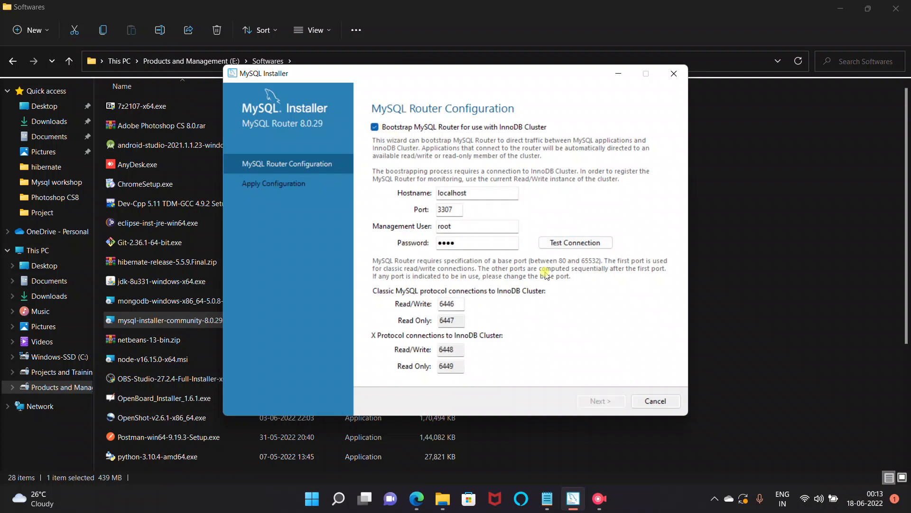
pyautogui.click(454, 211)
pyautogui.press('BackSpace')
pyautogui.write('6')
pyautogui.click(580, 245)
# Step: Re-enter the password and user root, retest, then untick Bootstrap MySQL Router
pyautogui.click(476, 238)
pyautogui.doubleClick(446, 240)
pyautogui.press('BackSpace')
pyautogui.click(556, 242)
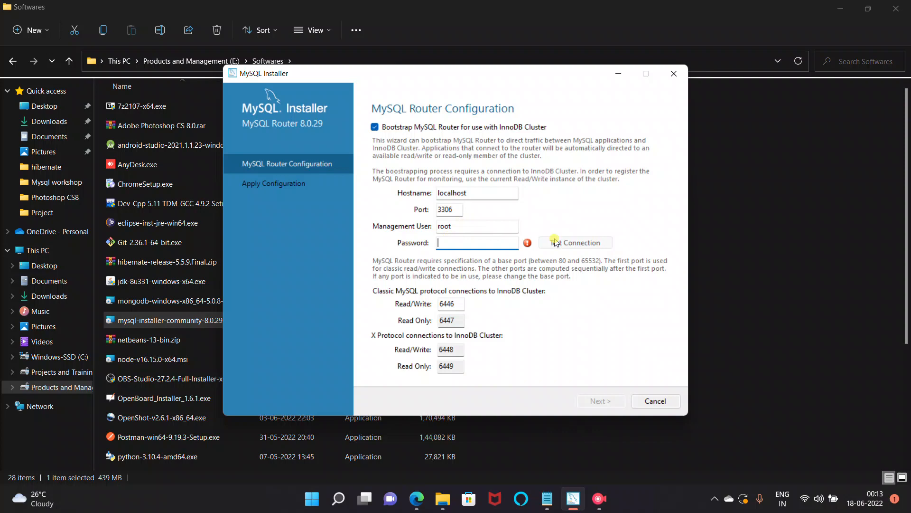
pyautogui.click(446, 208)
pyautogui.click(457, 209)
pyautogui.press('Tab')
pyautogui.press('Tab')
pyautogui.write('root')
pyautogui.hotkey('shift', 'Tab')
pyautogui.write('root')
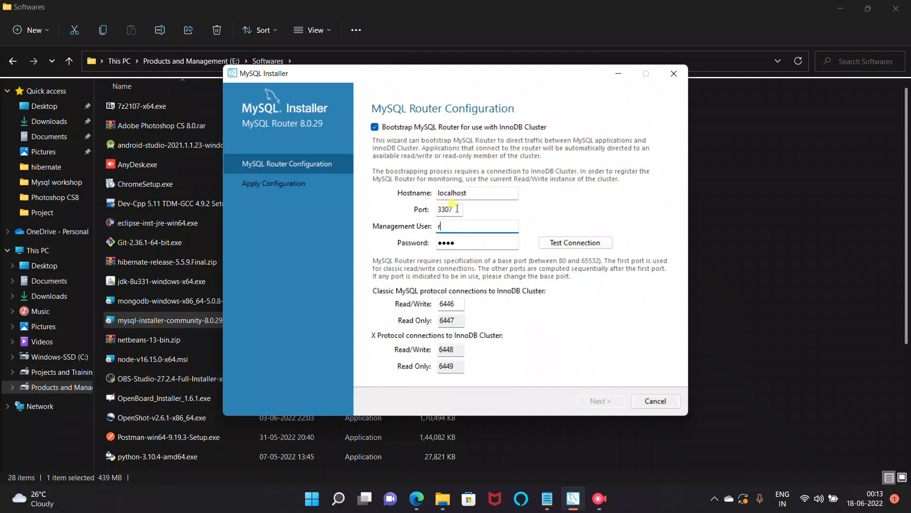
pyautogui.click(569, 244)
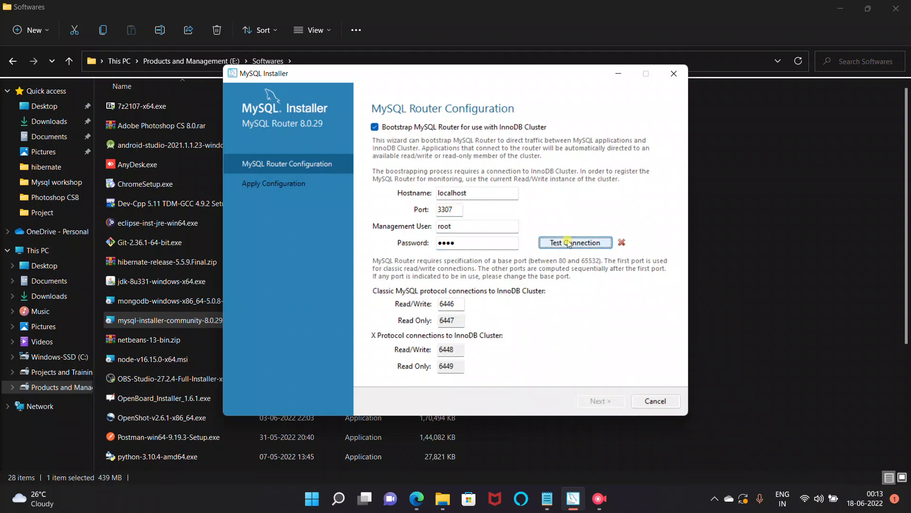
pyautogui.click(375, 127)
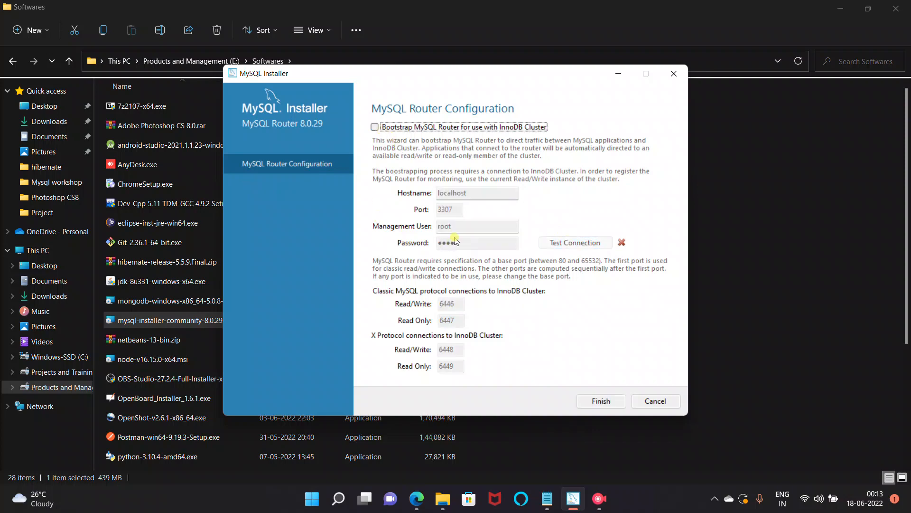
# Step: Finish the Router step and check the root password for Samples and Examples
pyautogui.click(601, 401)
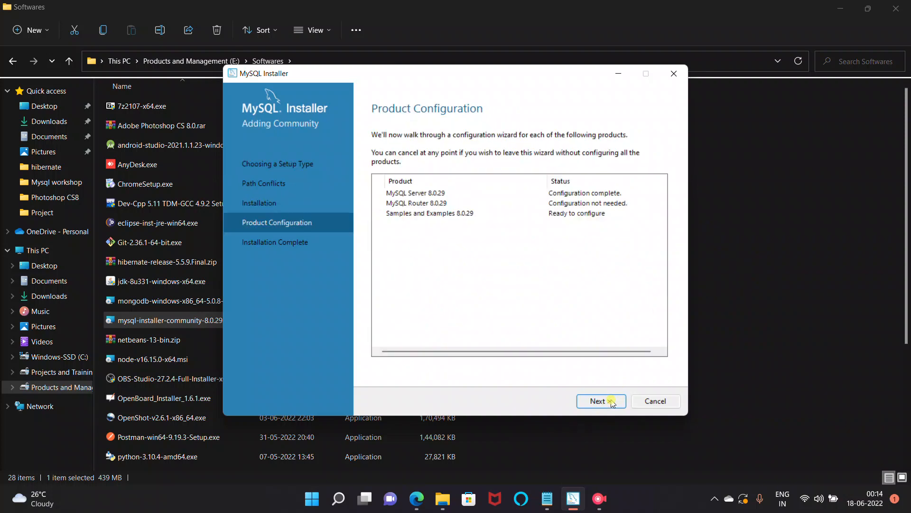
pyautogui.click(611, 403)
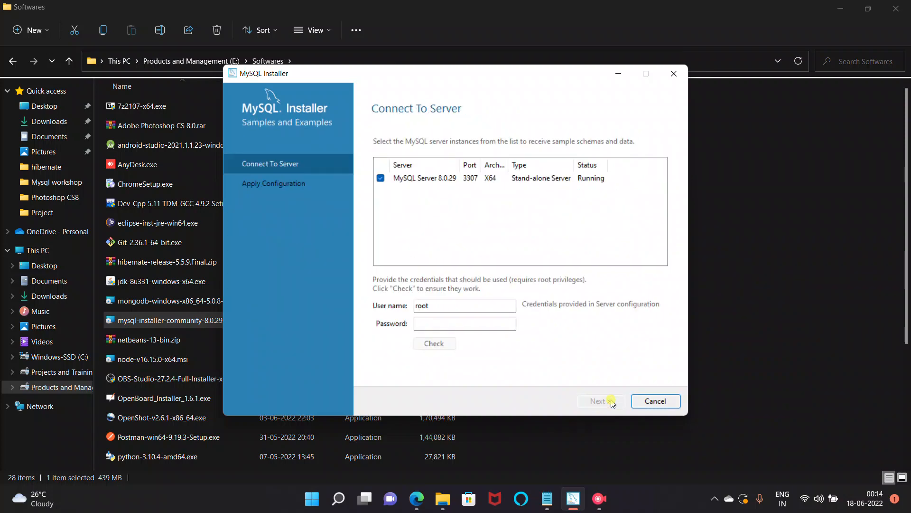
pyautogui.click(416, 323)
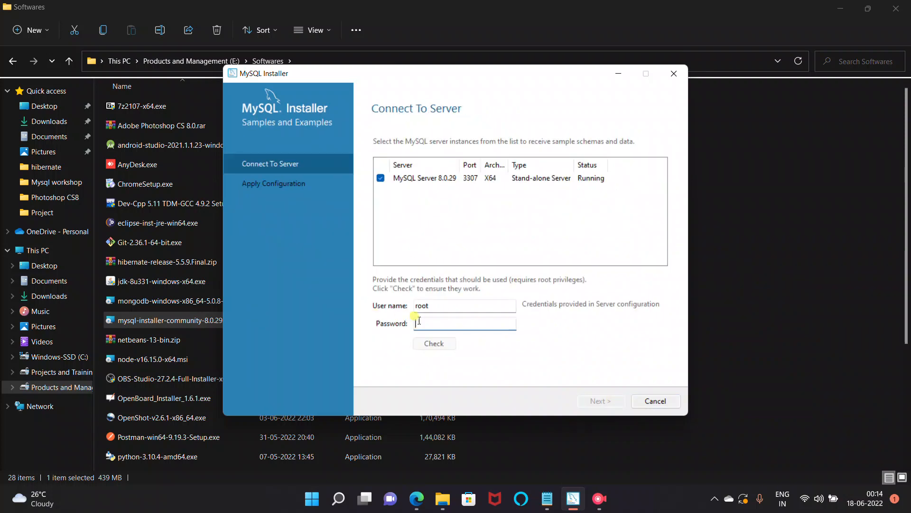
pyautogui.write('root')
pyautogui.click(442, 344)
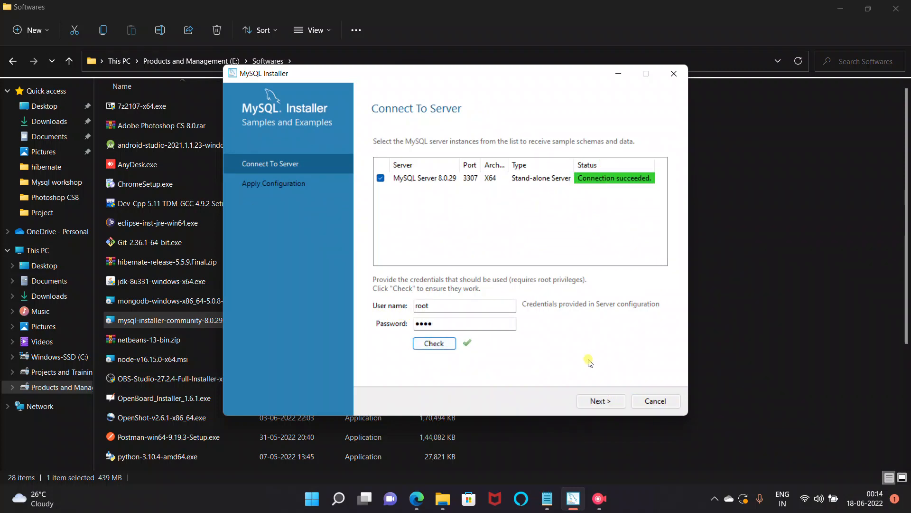
# Step: Execute the Samples and Examples 8.0.29 configuration and advance to Installation Complete
pyautogui.click(599, 400)
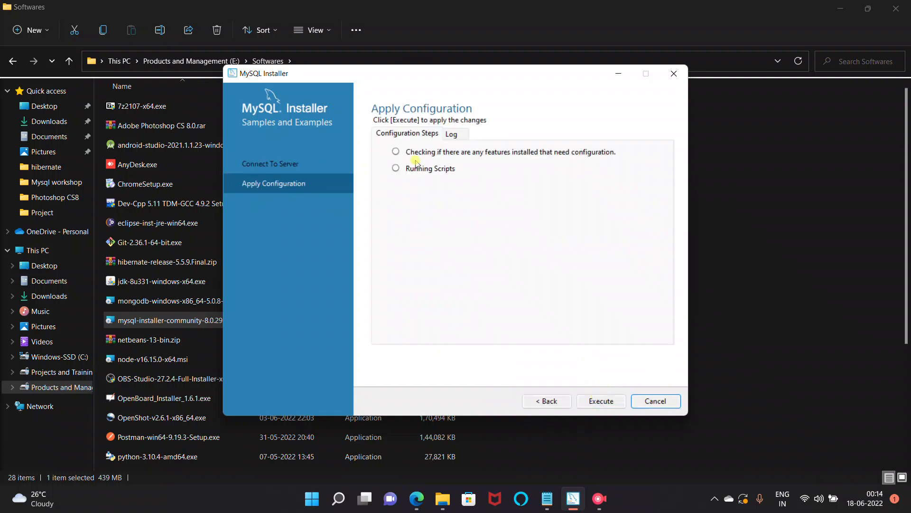
pyautogui.click(601, 401)
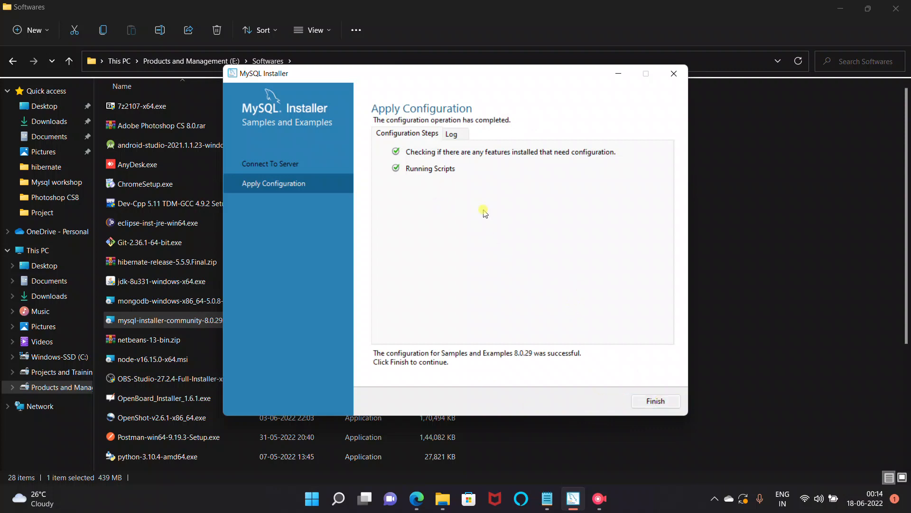
pyautogui.click(663, 401)
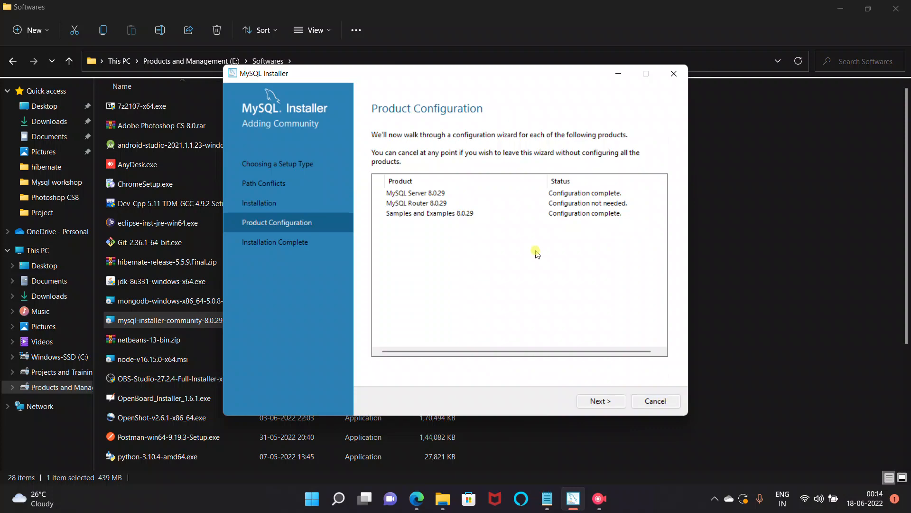
pyautogui.click(593, 400)
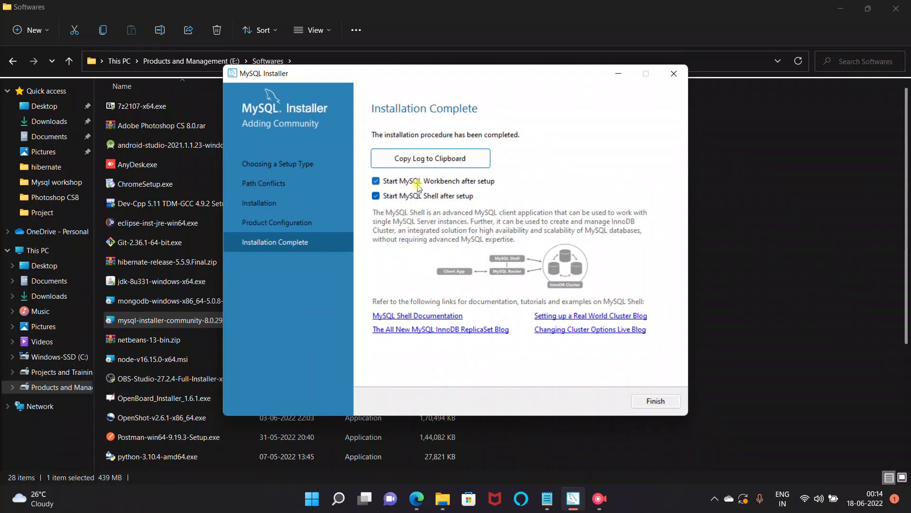
# Step: Finish the installer, then exit and close the MySQL Shell console beside Workbench
pyautogui.click(653, 401)
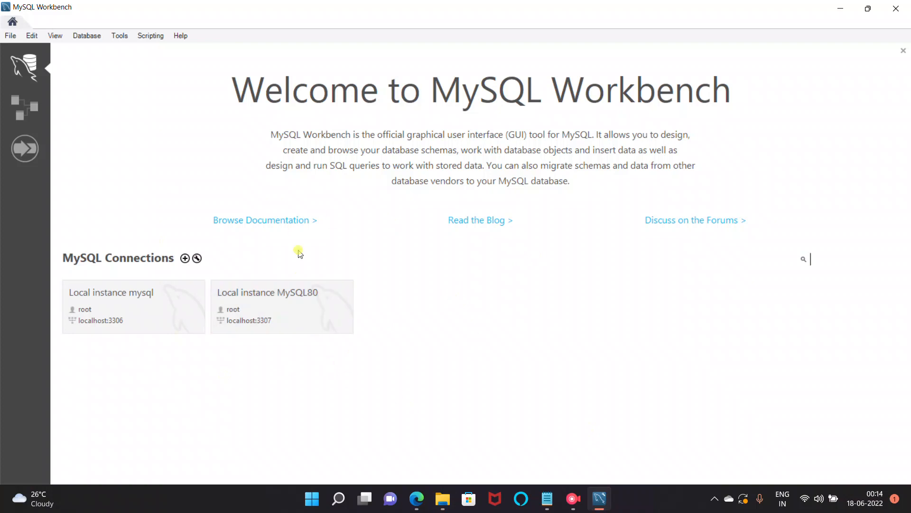
pyautogui.click(133, 325)
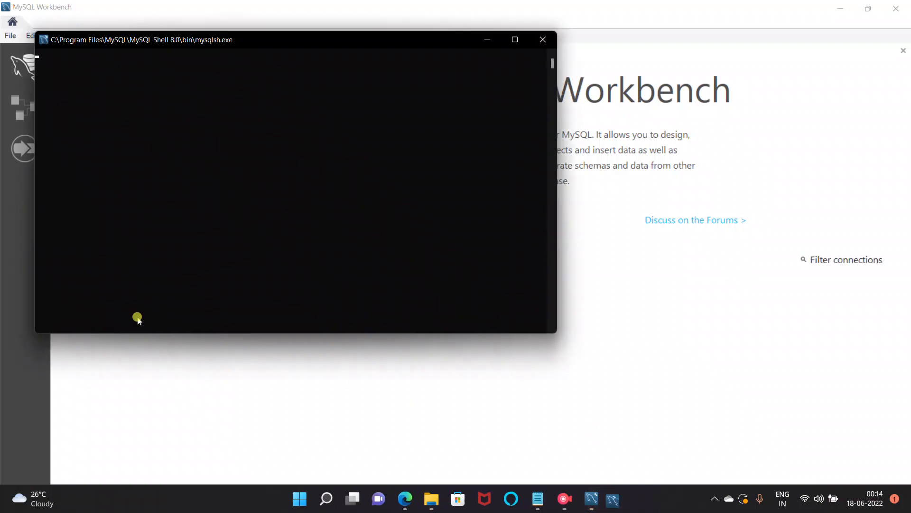
pyautogui.moveTo(362, 41); pyautogui.dragTo(810, 238)
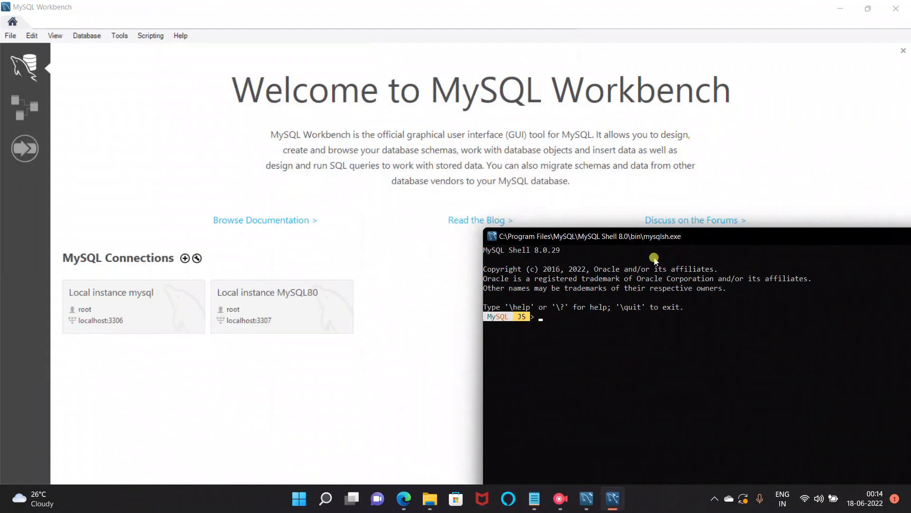
pyautogui.moveTo(638, 239); pyautogui.dragTo(401, 91)
pyautogui.write('exit')
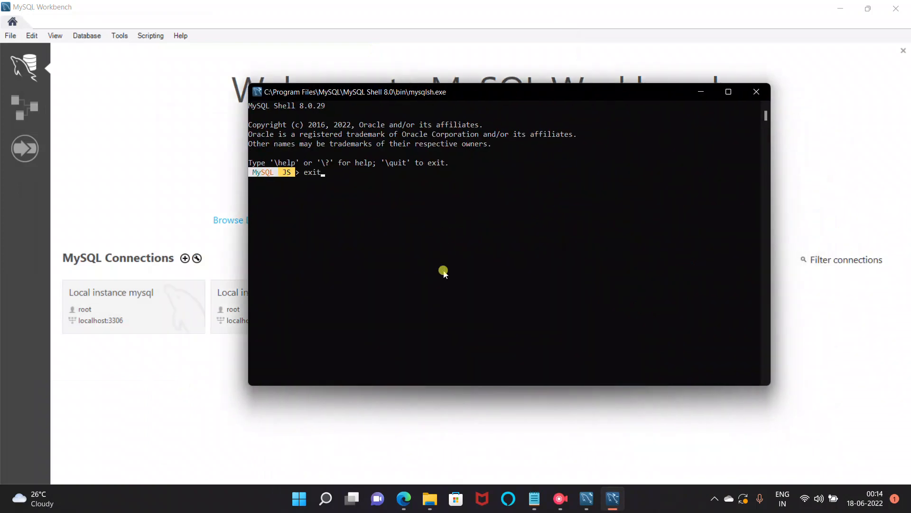
pyautogui.press('Return')
pyautogui.click(756, 92)
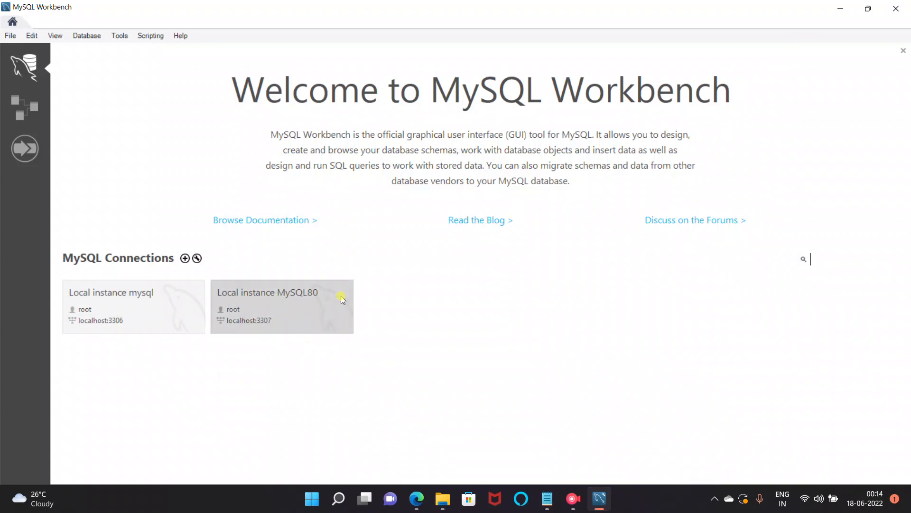
# Step: Connect to Local instance MySQL80 with the root password
pyautogui.click(259, 303)
pyautogui.write('****')
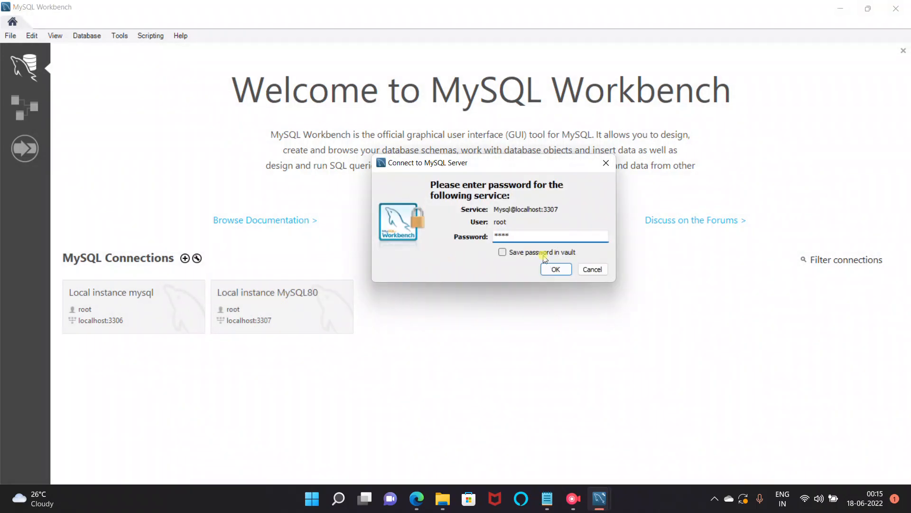
pyautogui.click(547, 268)
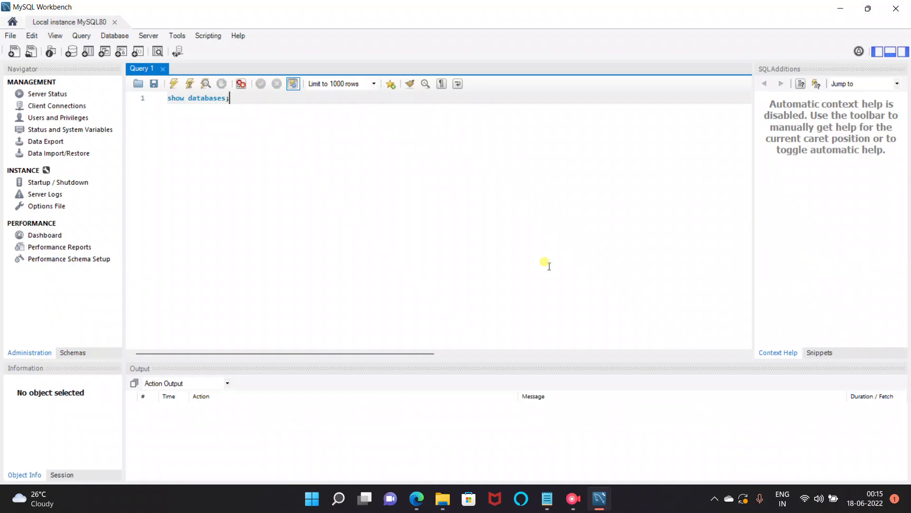
# Step: Replace the Query 1 text with show databases; and run it
pyautogui.hotkey('ctrl', 'a')
pyautogui.press('BackSpace')
pyautogui.write('show databases1')
pyautogui.press('BackSpace')
pyautogui.write(';')
pyautogui.click(173, 89)
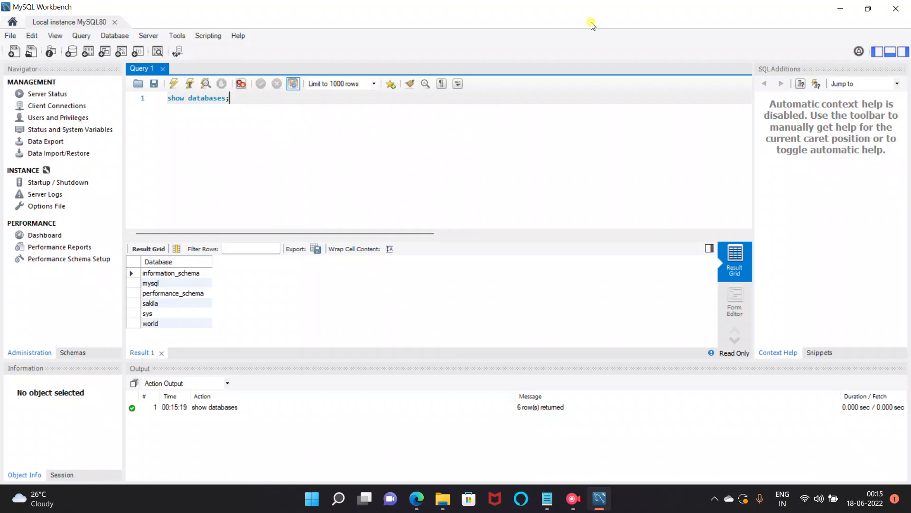
# Step: Close Workbench and relaunch MySQL Workbench 8.0 CE from a Start search for 'mysql wor'
pyautogui.click(897, 7)
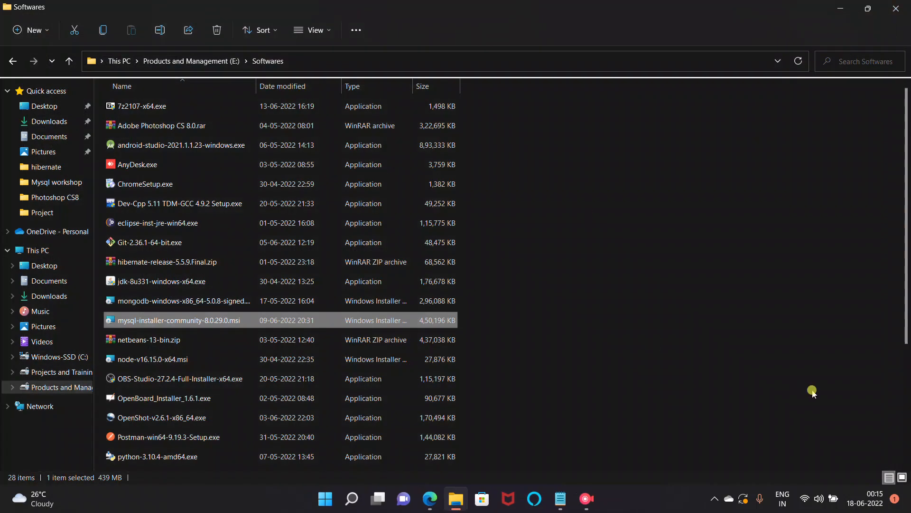
pyautogui.click(908, 509)
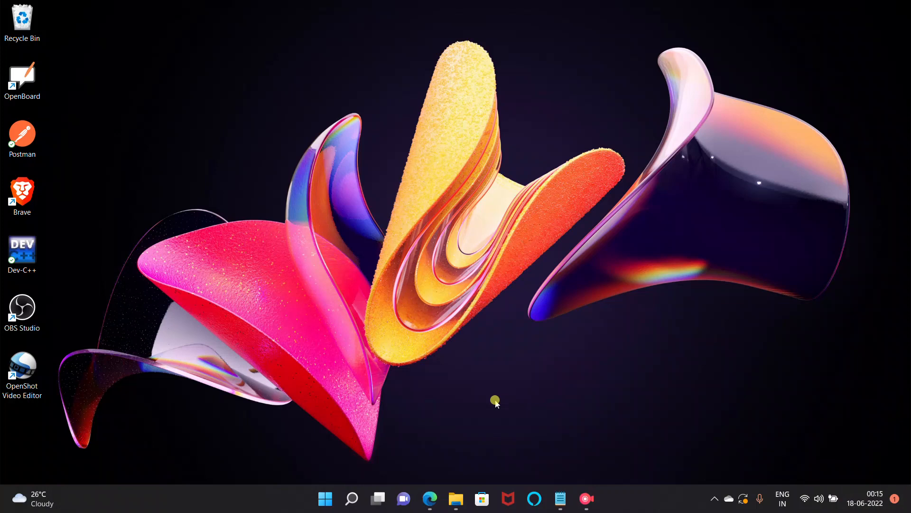
pyautogui.click(351, 498)
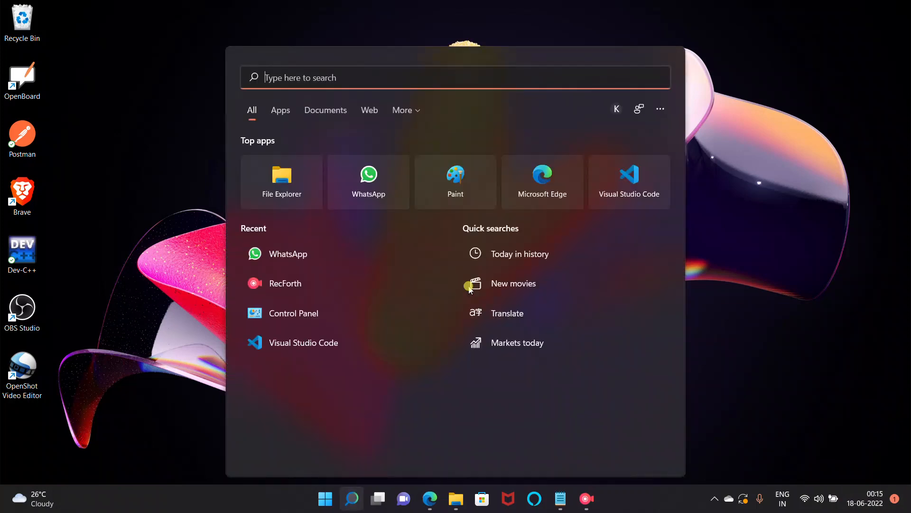
pyautogui.write('mysql')
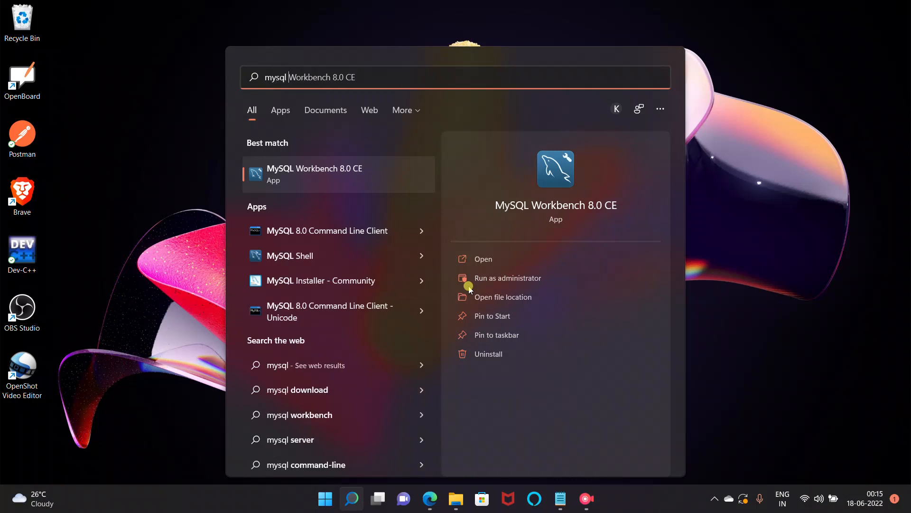
pyautogui.write(' wor')
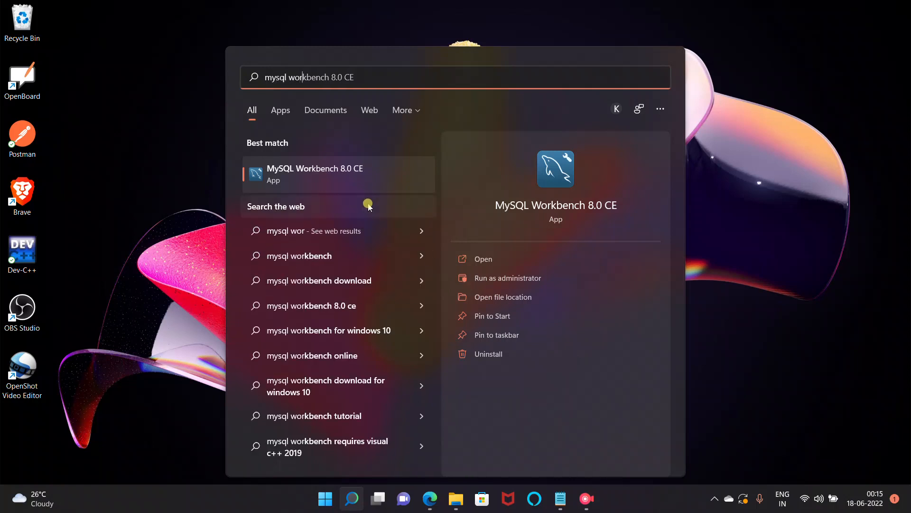
pyautogui.click(473, 264)
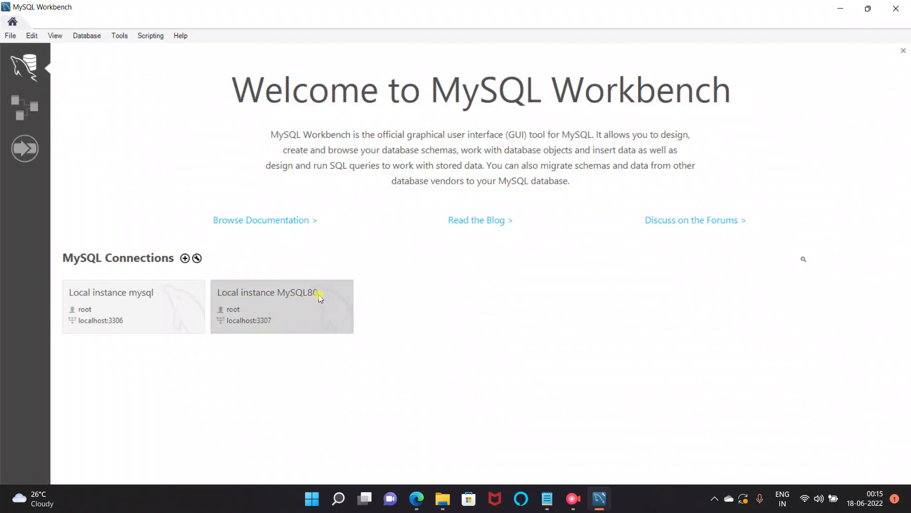
# Step: Open the MySQL80 connection, dismiss the password prompt, and close Workbench
pyautogui.click(304, 311)
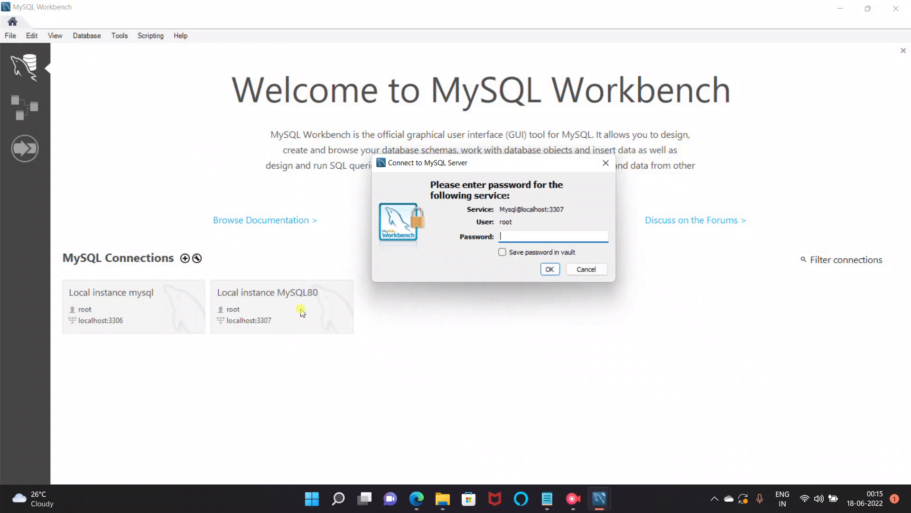
pyautogui.press('Return')
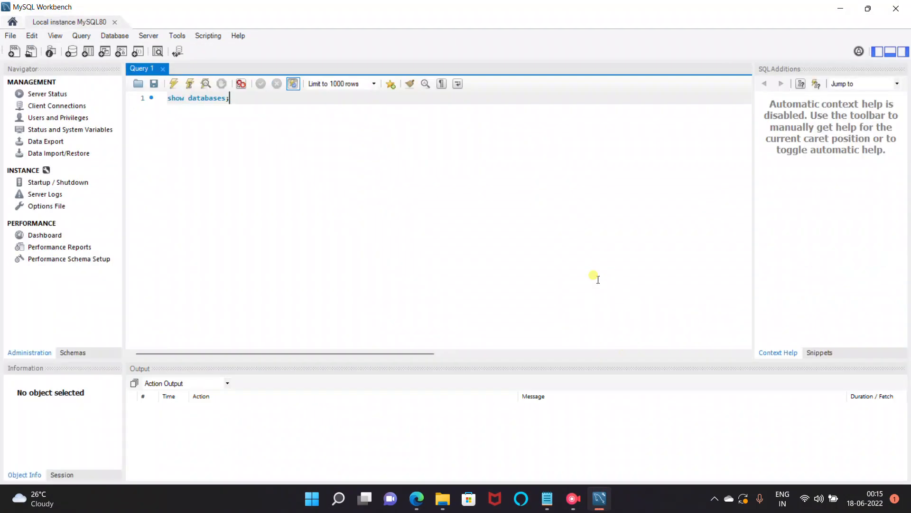
pyautogui.click(898, 7)
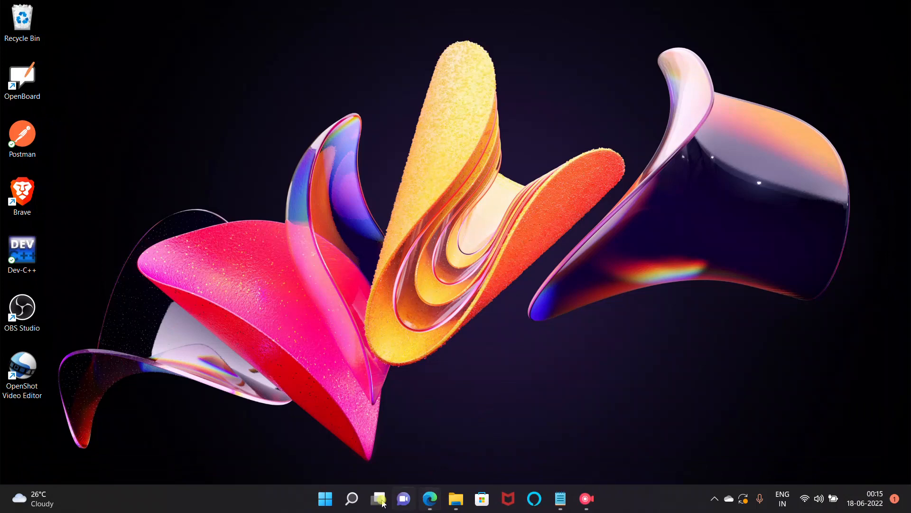
# Step: Launch MySQL 8.0 Command Line Client from Start, log in, and run show databases;
pyautogui.click(352, 498)
pyautogui.write('mysql')
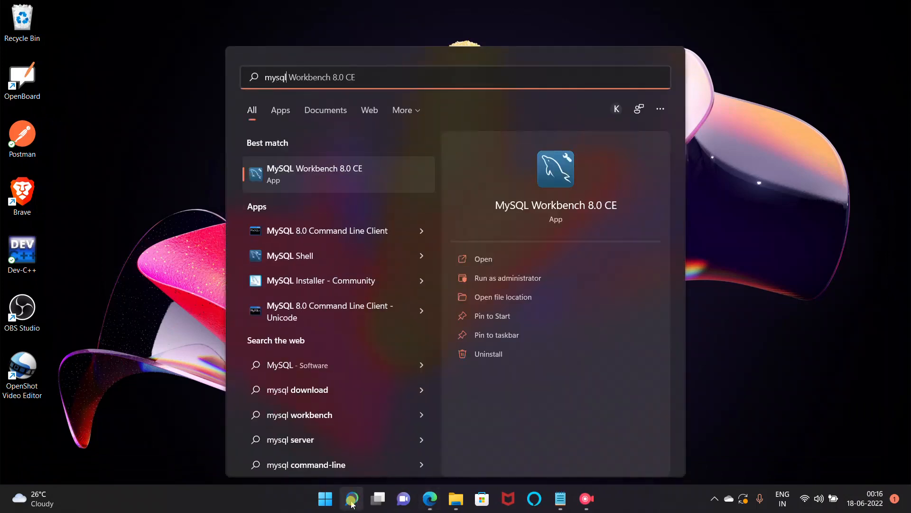
pyautogui.click(342, 230)
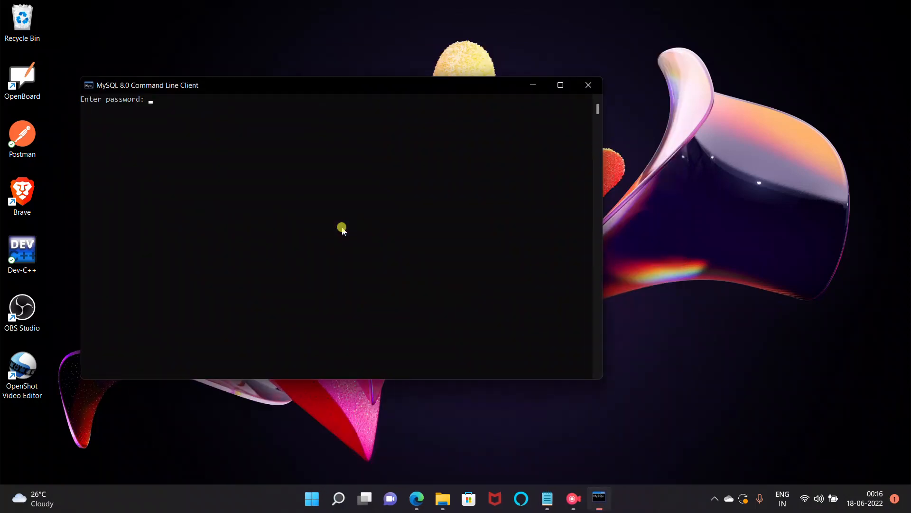
pyautogui.write('****')
pyautogui.press('Return')
pyautogui.write('show databases;')
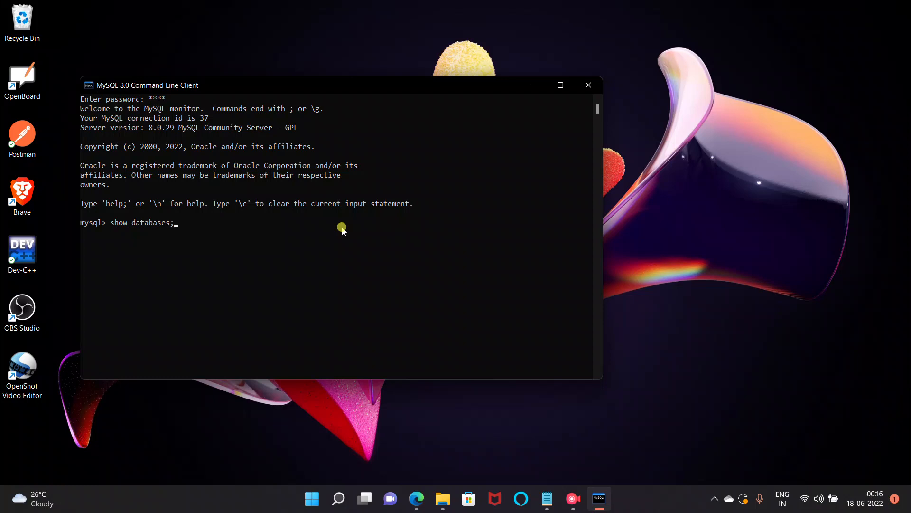
pyautogui.press('Return')
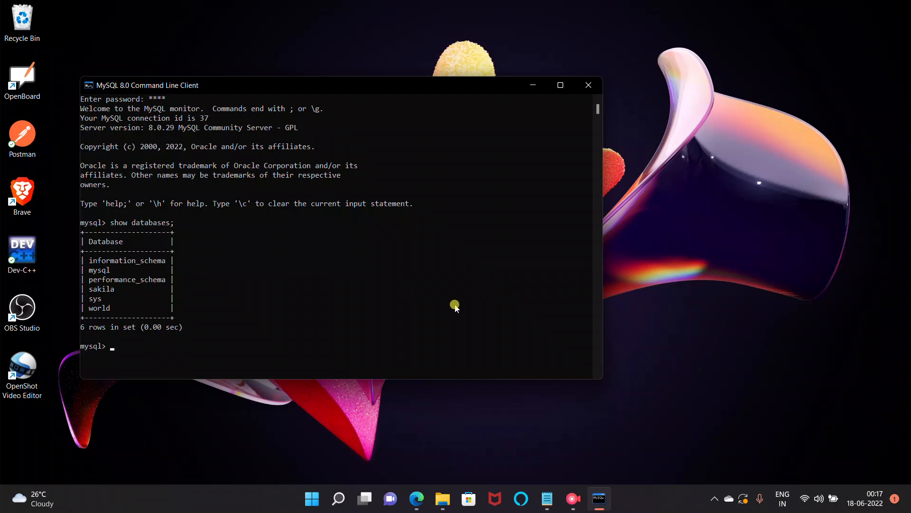
# Step: Bring Edge forward on the Channel analytics - YouTube Studio tab
pyautogui.click(416, 506)
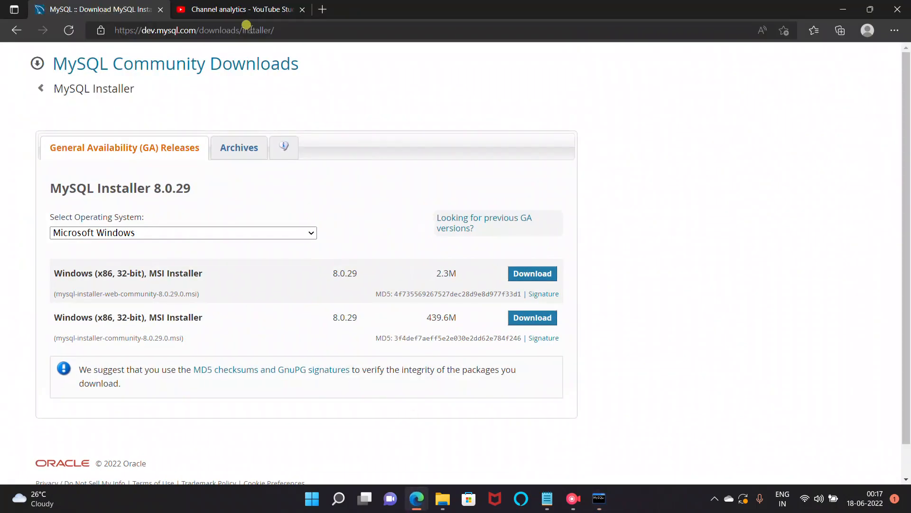
pyautogui.click(228, 10)
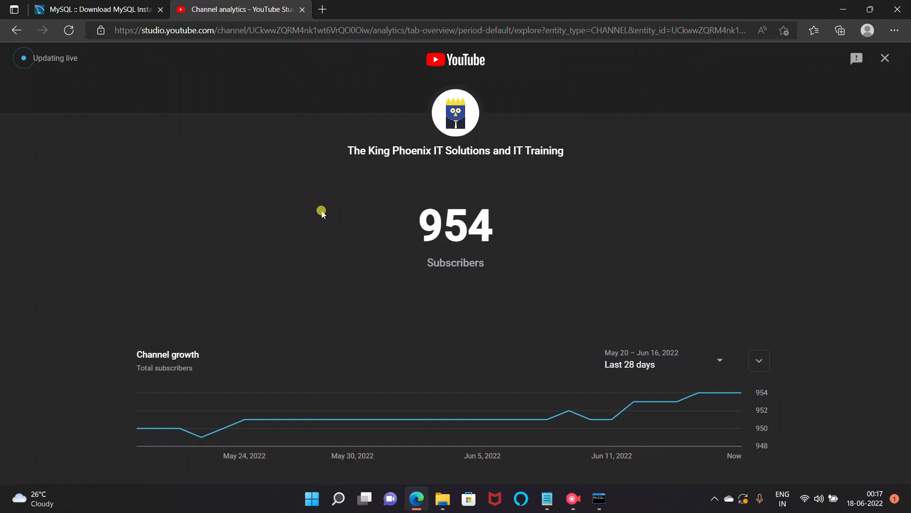
pyautogui.click(575, 500)
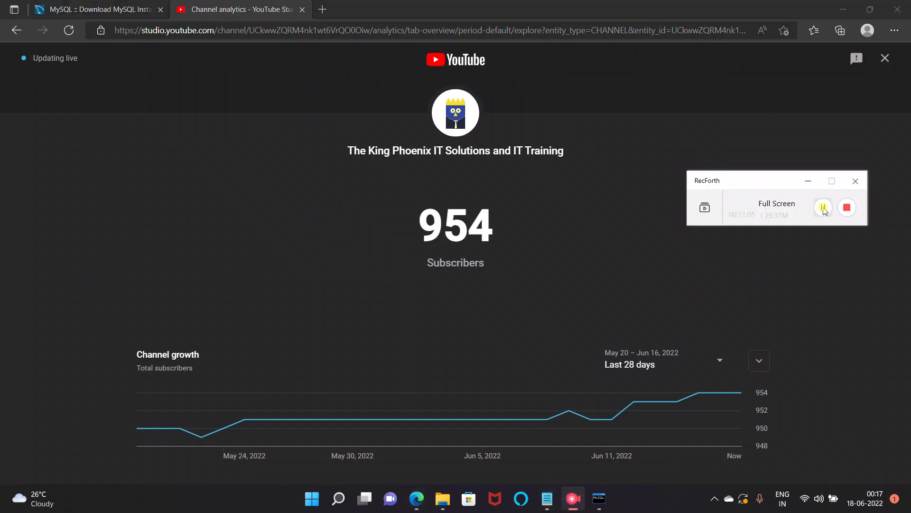